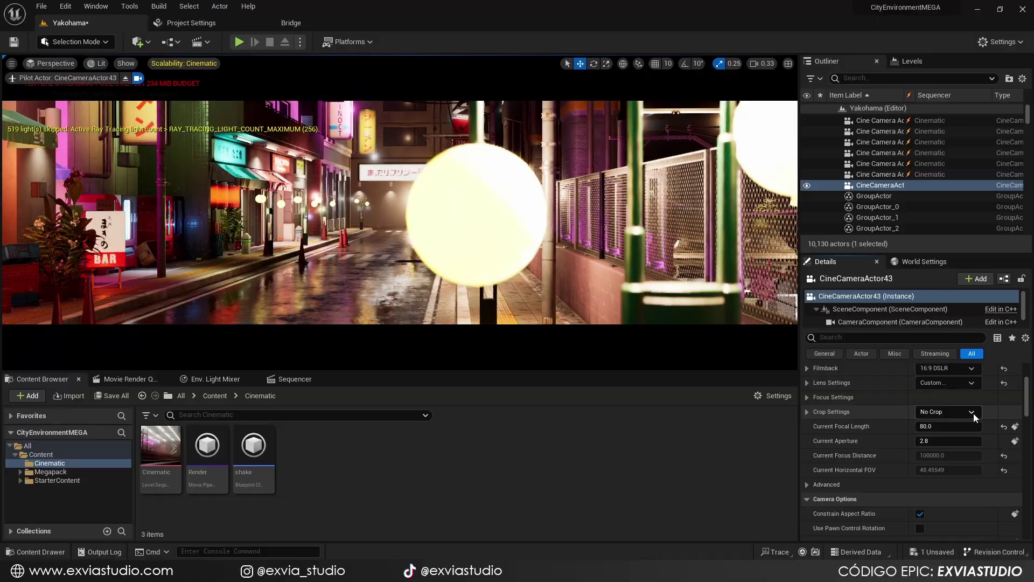
Set CineCameraActor43's Crop Settings to 1.77 (16:9).
left_click(974, 412)
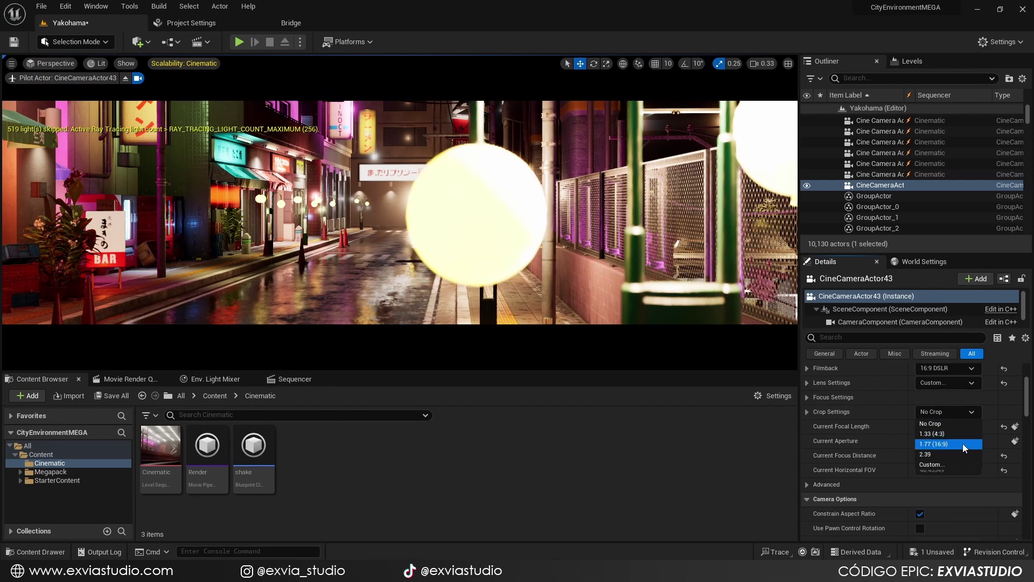
left_click(948, 444)
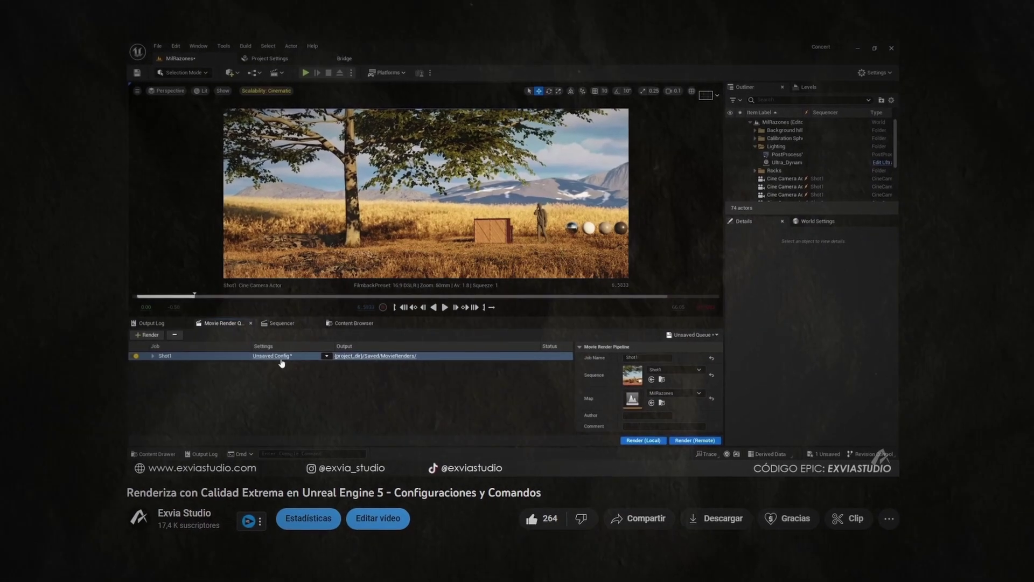
Play the YouTube video 'Renderiza con Calidad Extrema en Unreal Engine 5'.
left_click(288, 356)
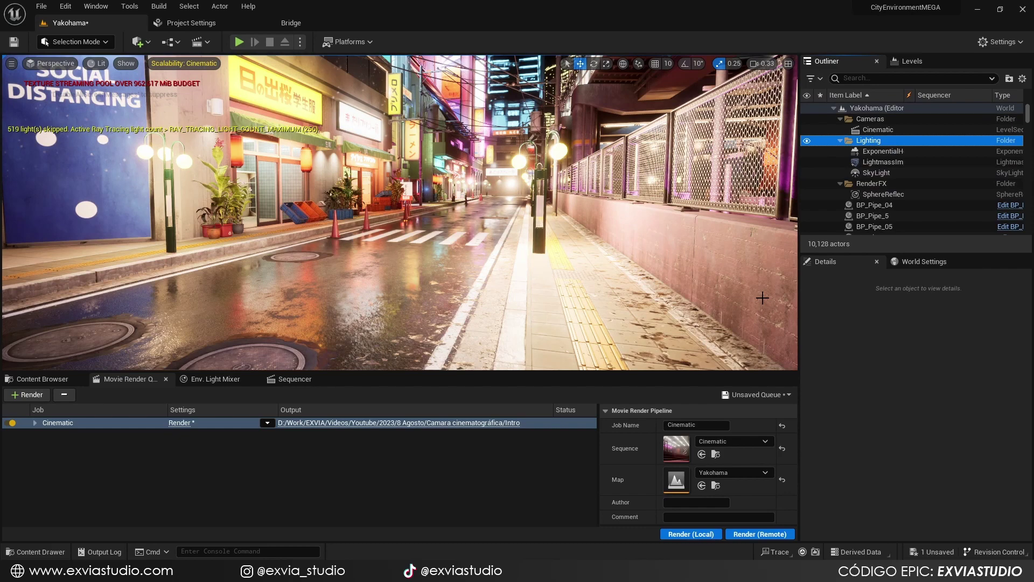
Place a Post Process Volume in the level from Quick Add.
left_click(139, 41)
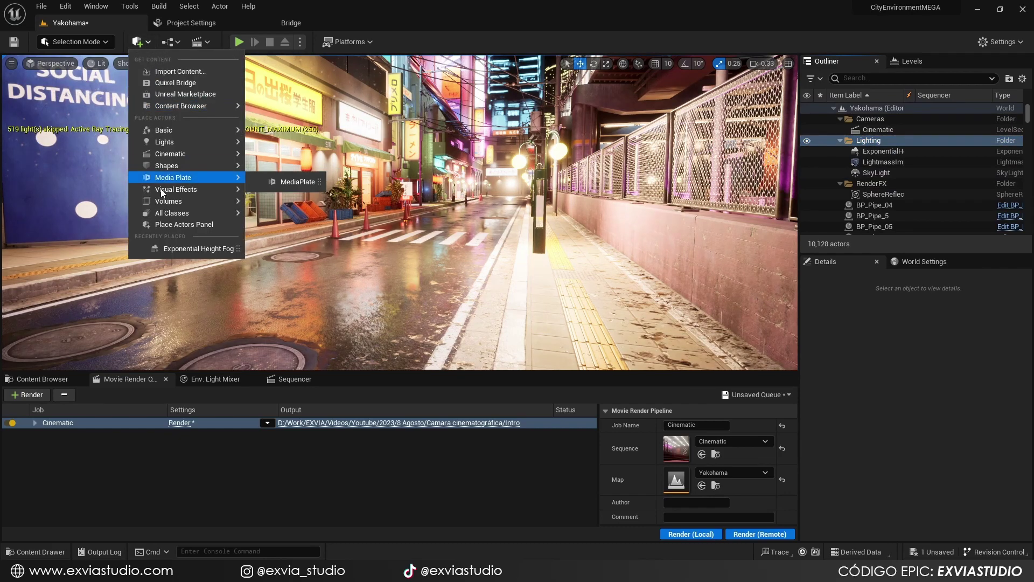
mouse_move(163, 201)
type("post")
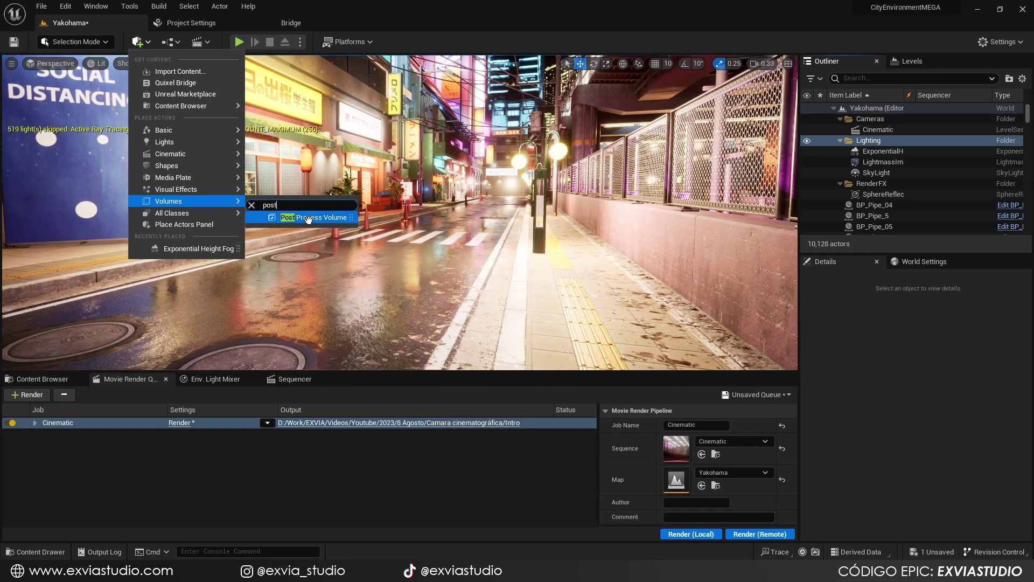
left_click(308, 218)
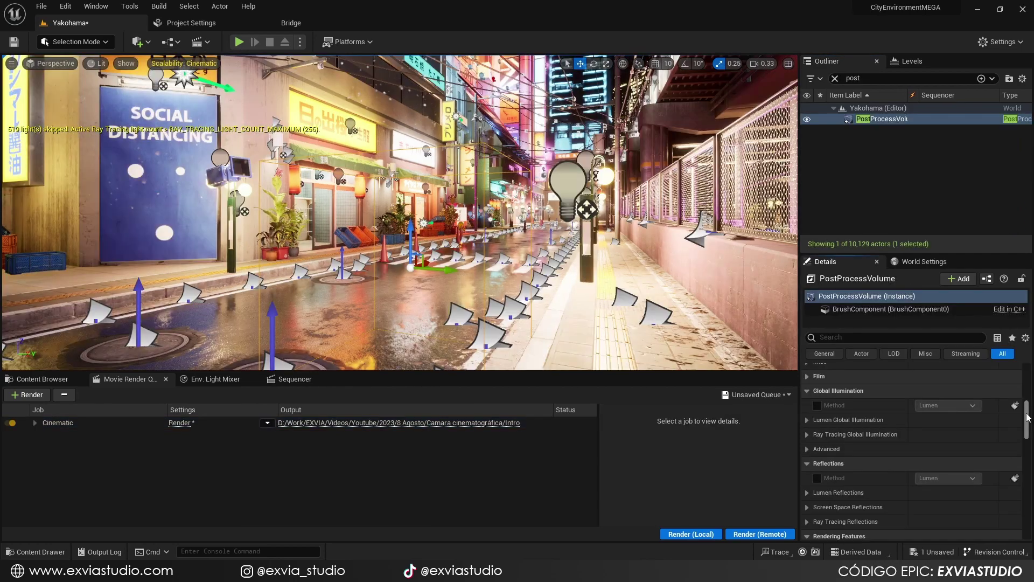
scroll(1024, 441, "down", 3)
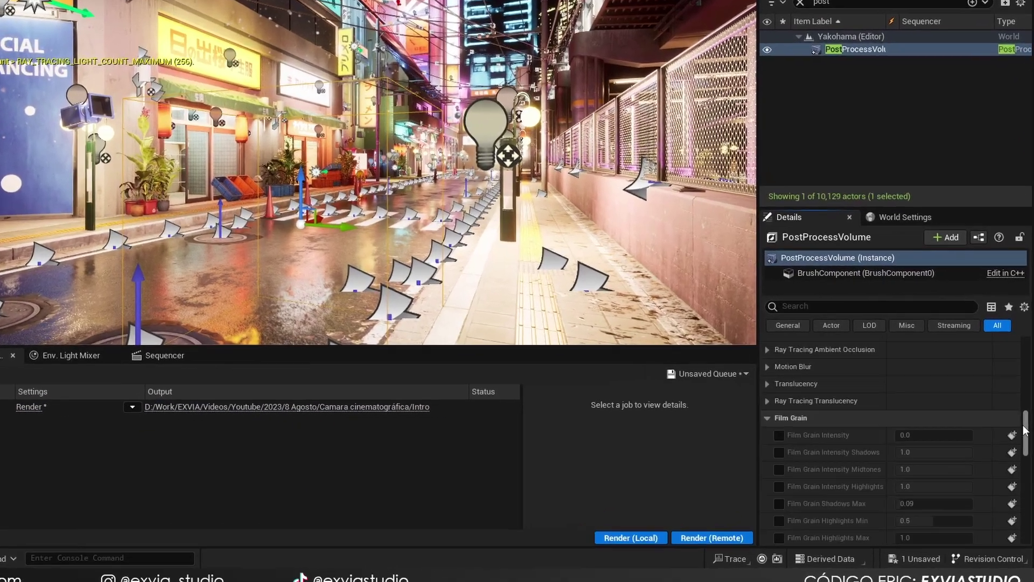
scroll(1023, 430, "down", 10)
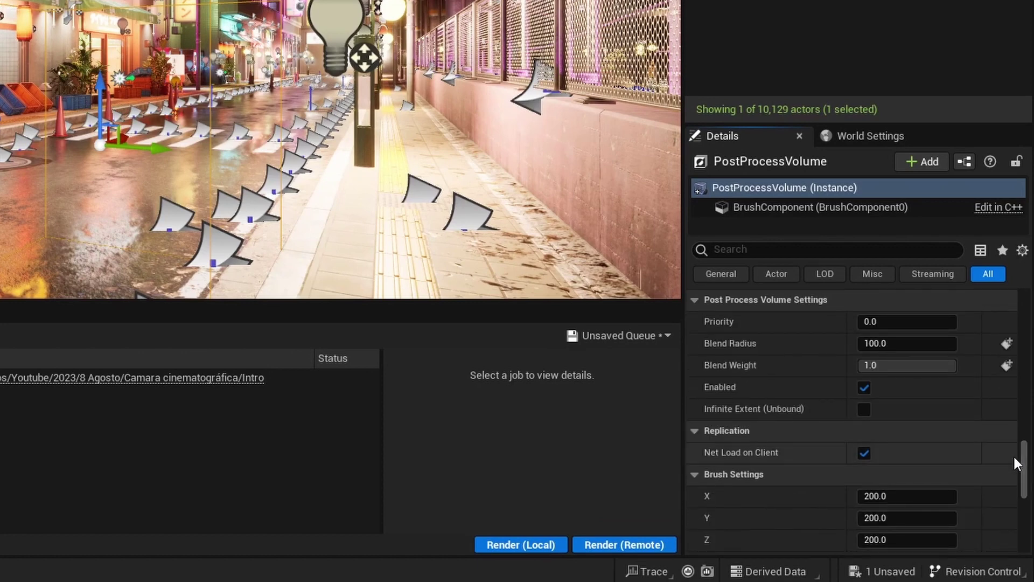
Make the volume infinite-extent with Manual metering, exposure compensation 2.2 and no physical camera exposure.
left_click(864, 410)
scroll(695, 399, "up", 10)
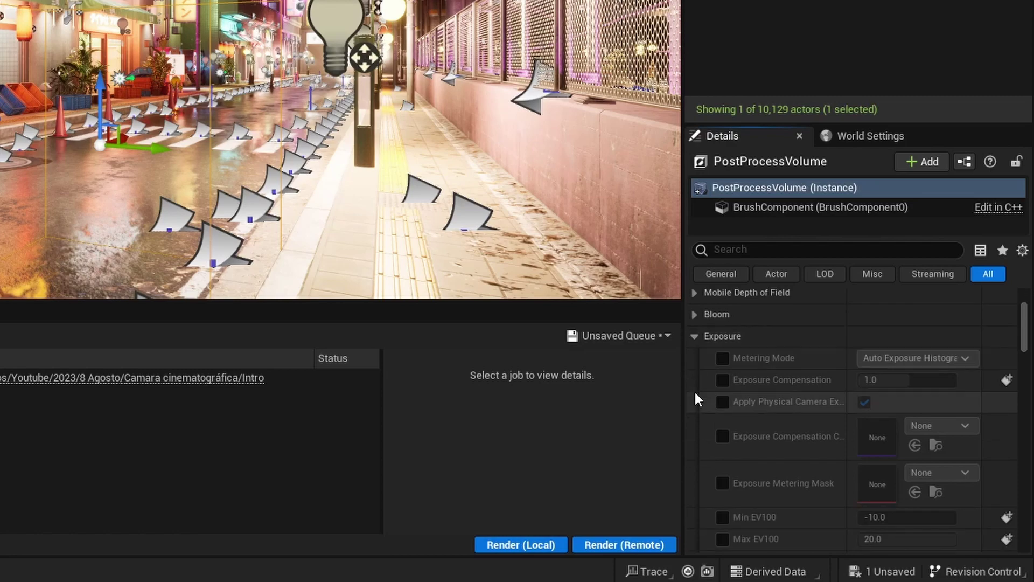
scroll(695, 399, "down", 1)
left_click(722, 332)
left_click(723, 354)
left_click(722, 376)
left_click(905, 332)
left_click(908, 377)
left_click(899, 377)
left_click_drag(898, 356, 932, 356)
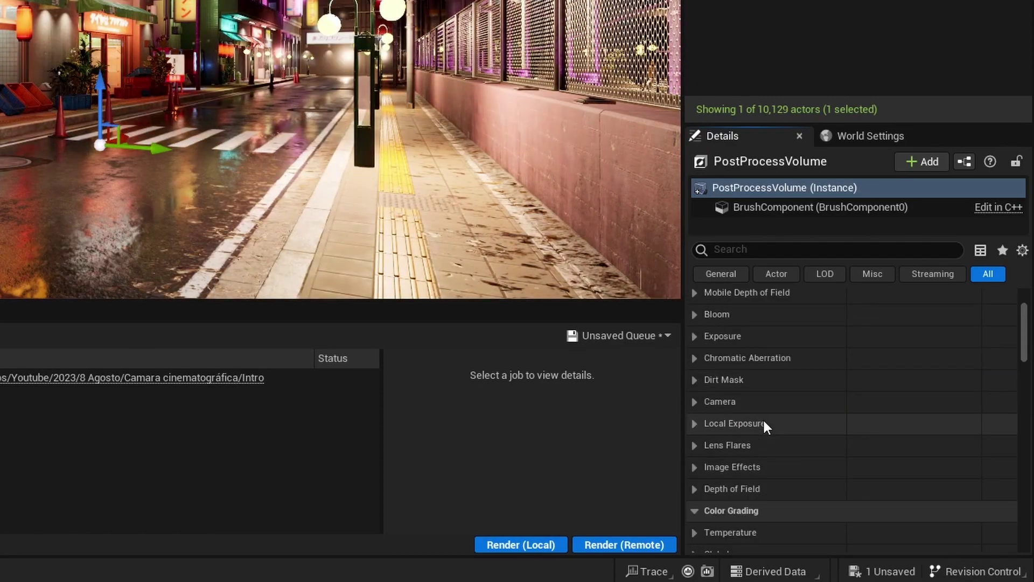
scroll(764, 420, "up", 5)
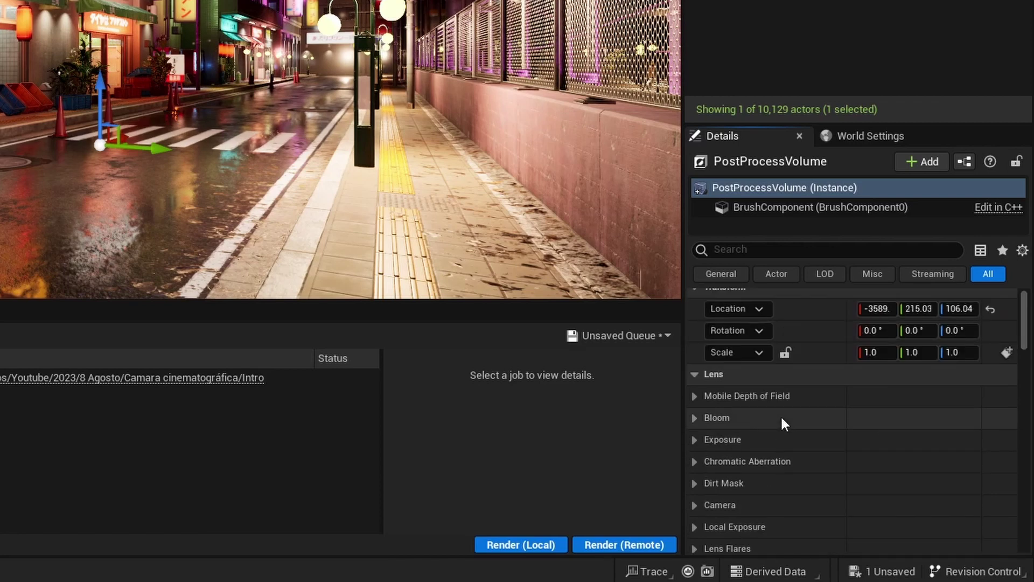
scroll(700, 423, "down", 1)
Set the volume's Bloom, Chromatic Aberration and Lens Flares to zero.
left_click(695, 392)
scroll(722, 423, "down", 3)
scroll(727, 415, "down", 2)
left_click(694, 411)
scroll(700, 414, "down", 3)
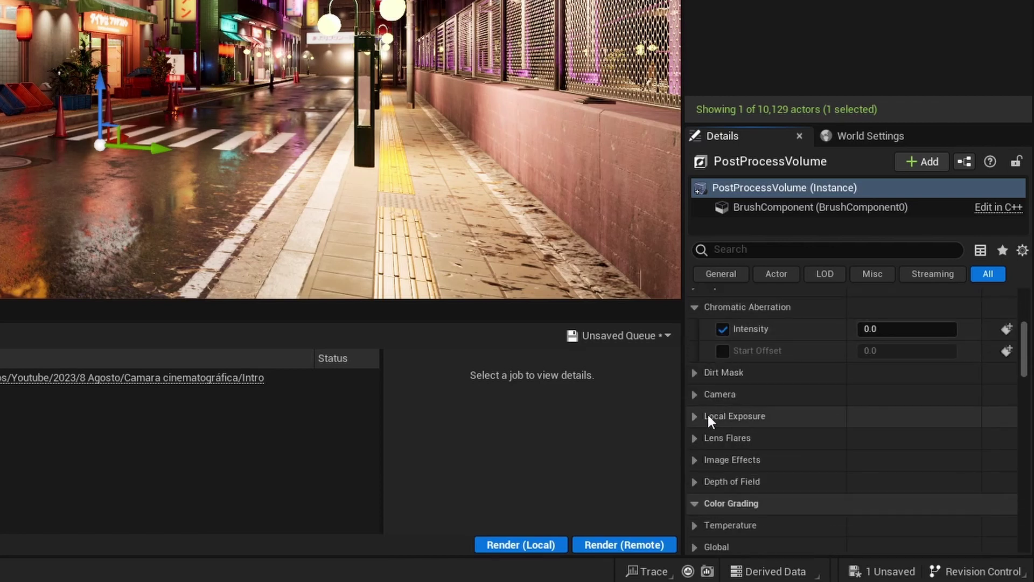
left_click(695, 438)
scroll(703, 441, "down", 5)
Collapse the Bloom and Image Effects sections in the volume's Details.
scroll(989, 463, "up", 4)
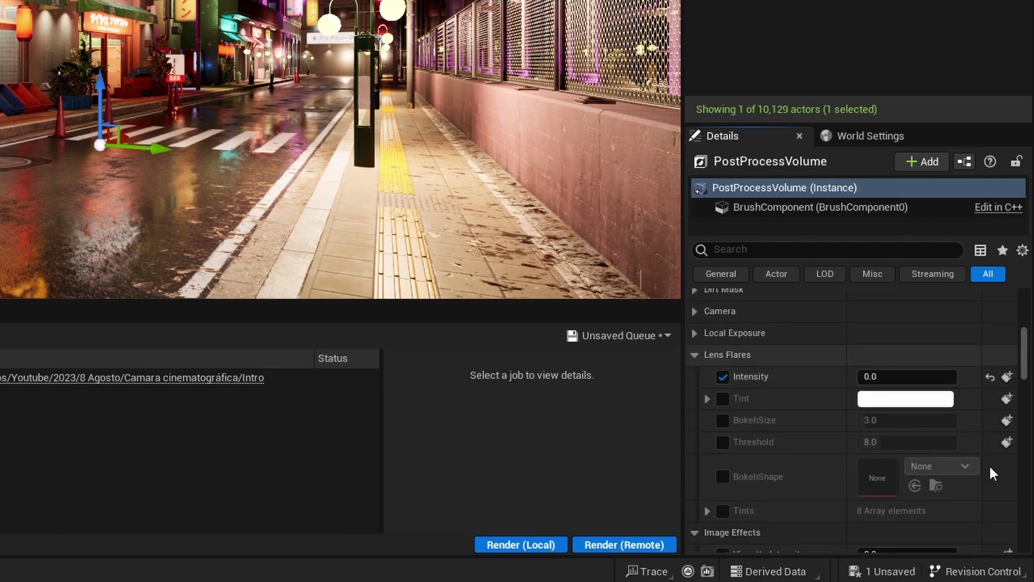
scroll(989, 463, "down", 3)
scroll(988, 465, "up", 5)
scroll(989, 467, "up", 5)
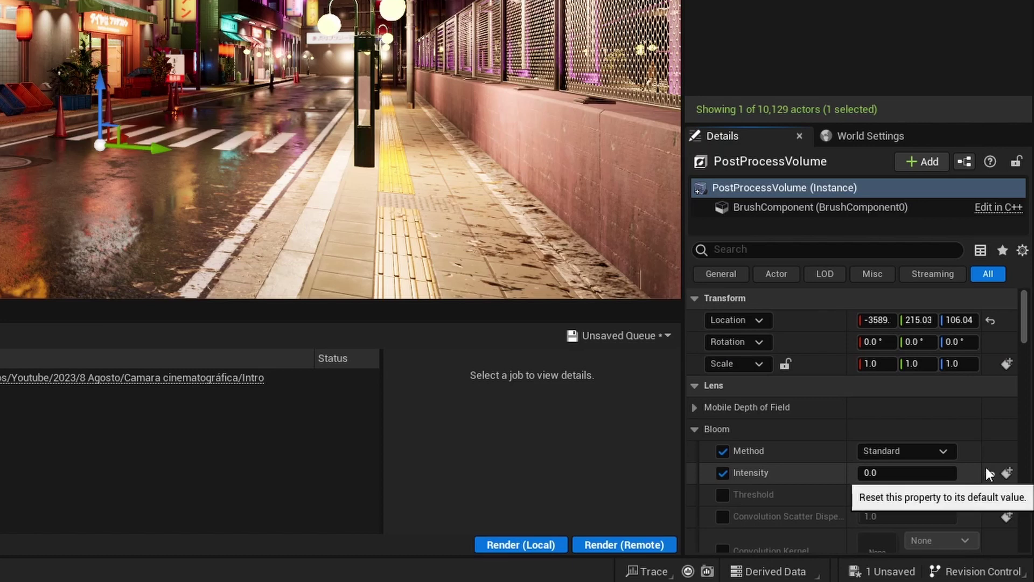
left_click(695, 430)
scroll(695, 448, "down", 3)
left_click(695, 478)
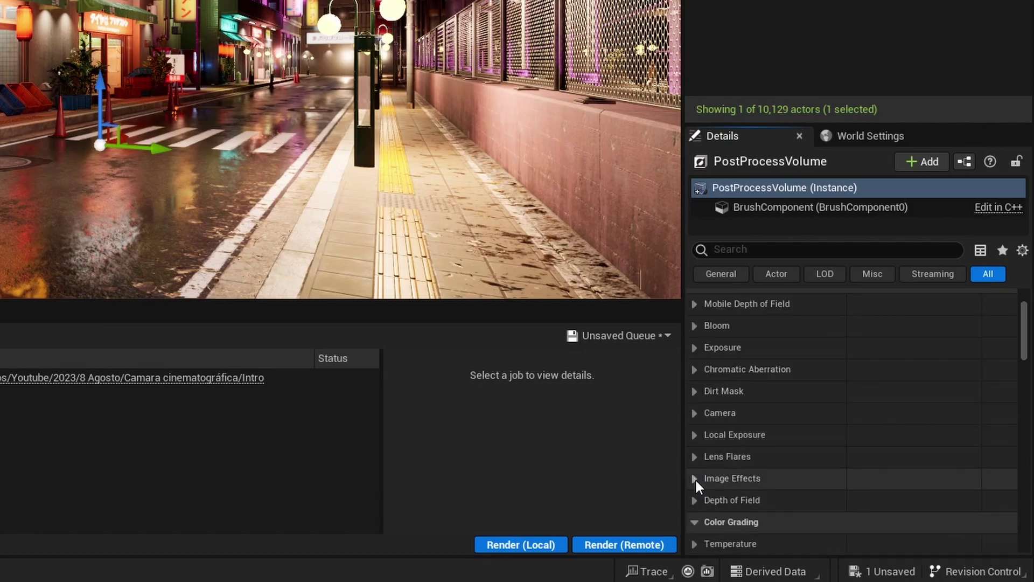
scroll(823, 494, "up", 2)
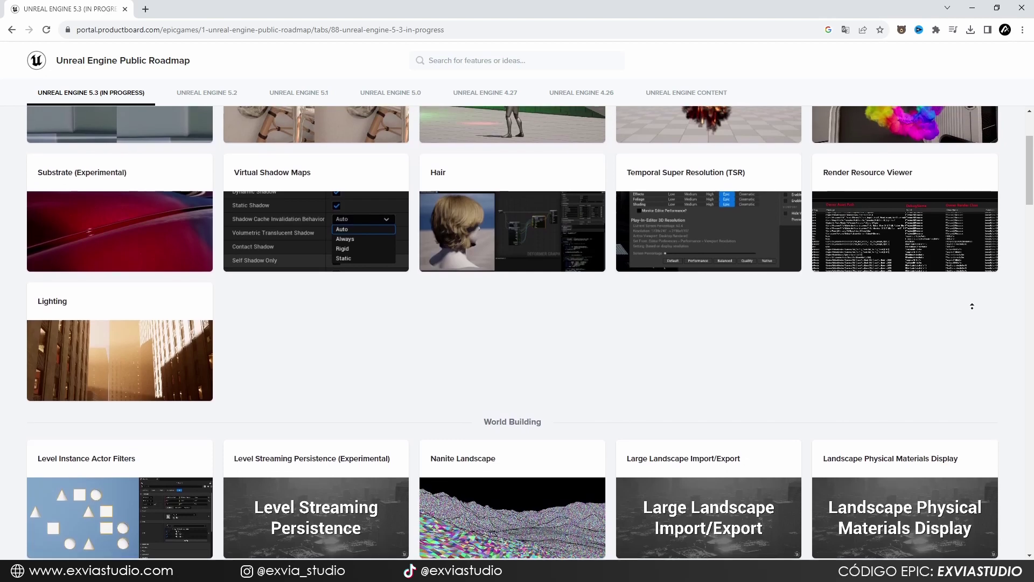
Open the Anamorphic Lens Calibration Solver (Experimental) card on the 5.3 roadmap.
scroll(972, 306, "up", 2)
left_click(972, 306)
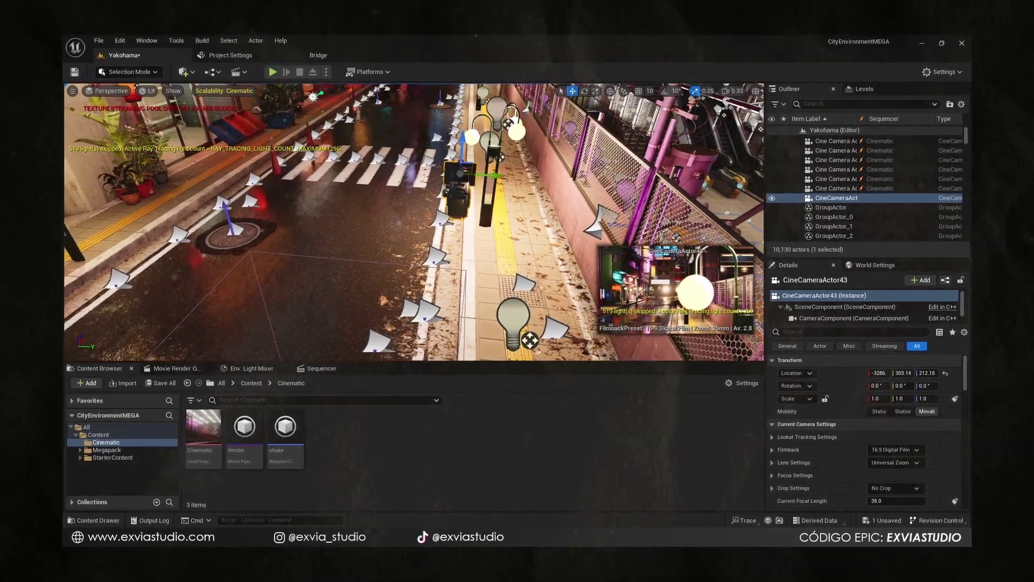
Pilot CineCameraActor43 and scrub its lens Squeeze Factor to 2.0.
left_click(107, 90)
mouse_move(138, 187)
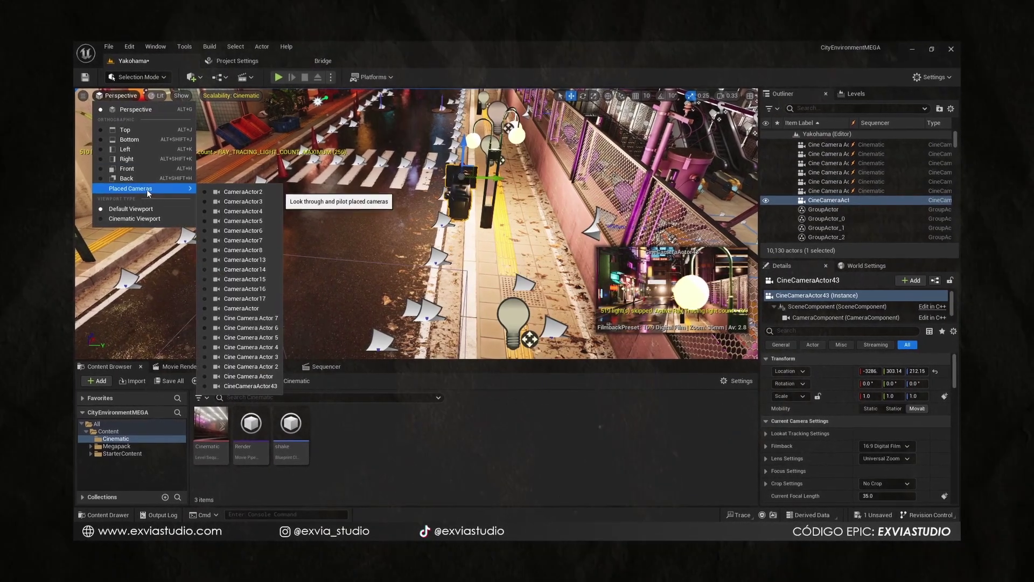
key("Escape")
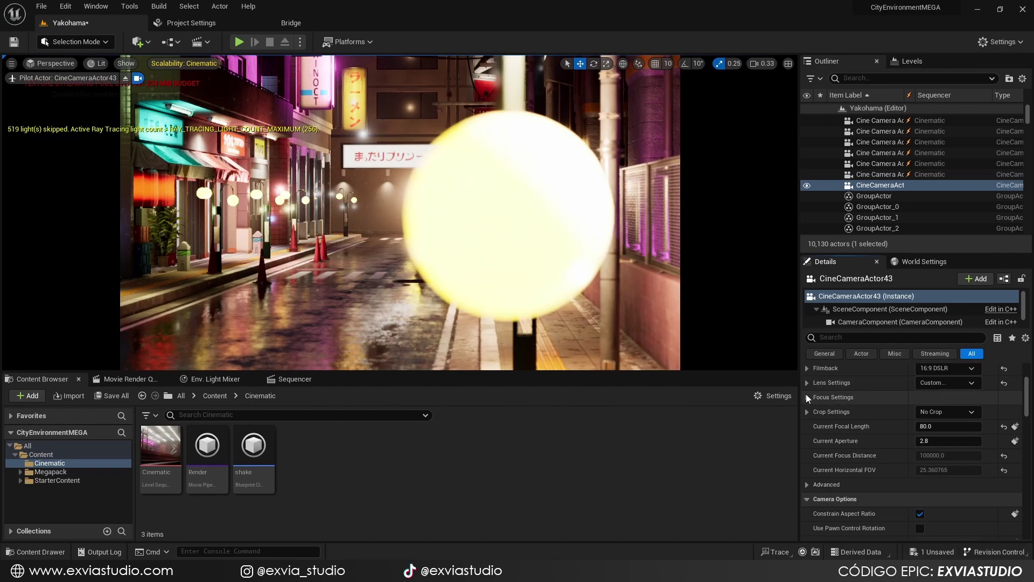
mouse_move(927, 456)
left_mouse_down()
mouse_move(958, 456)
mouse_move(931, 456)
left_mouse_up()
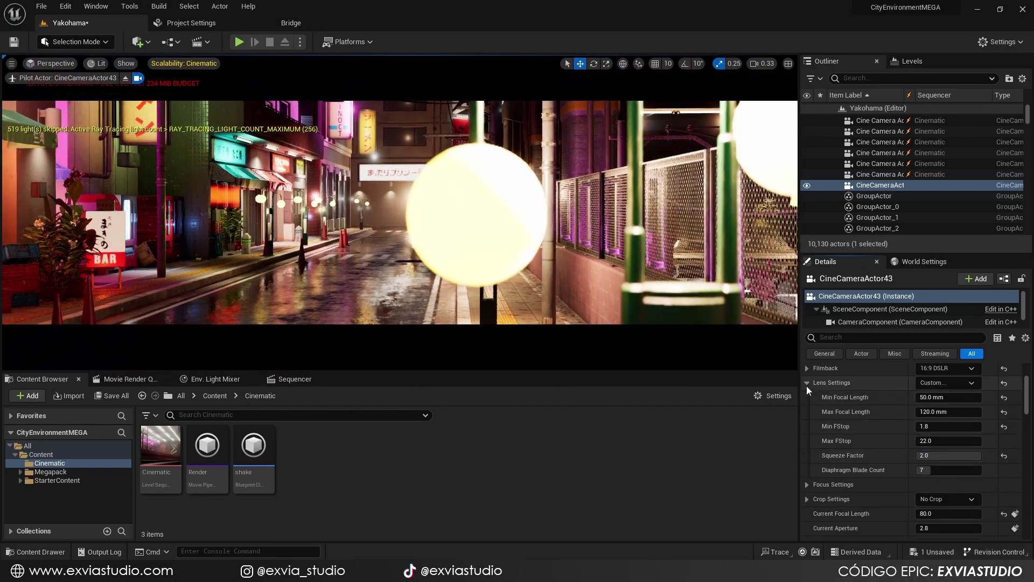
left_click(808, 383)
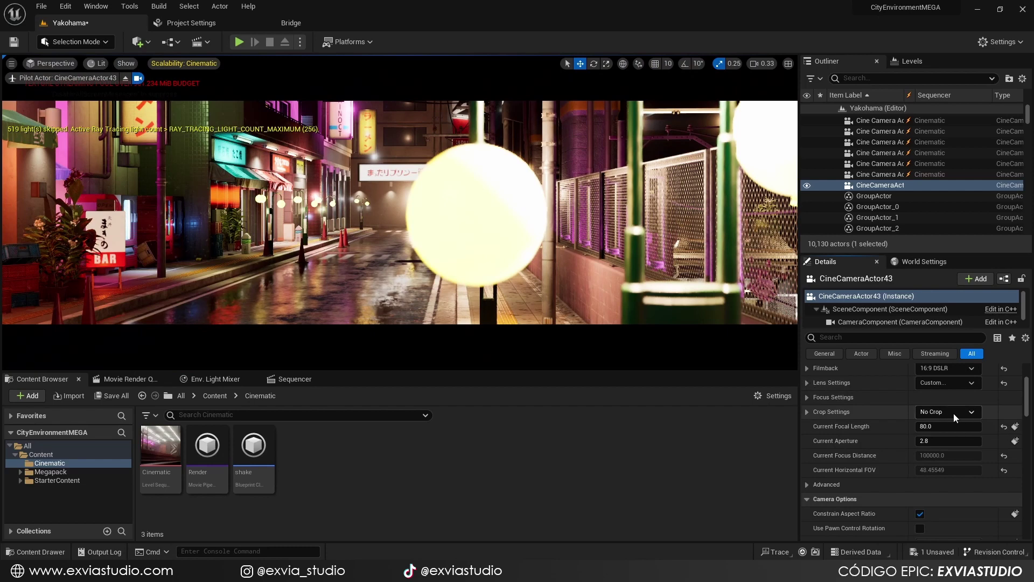
left_click(971, 412)
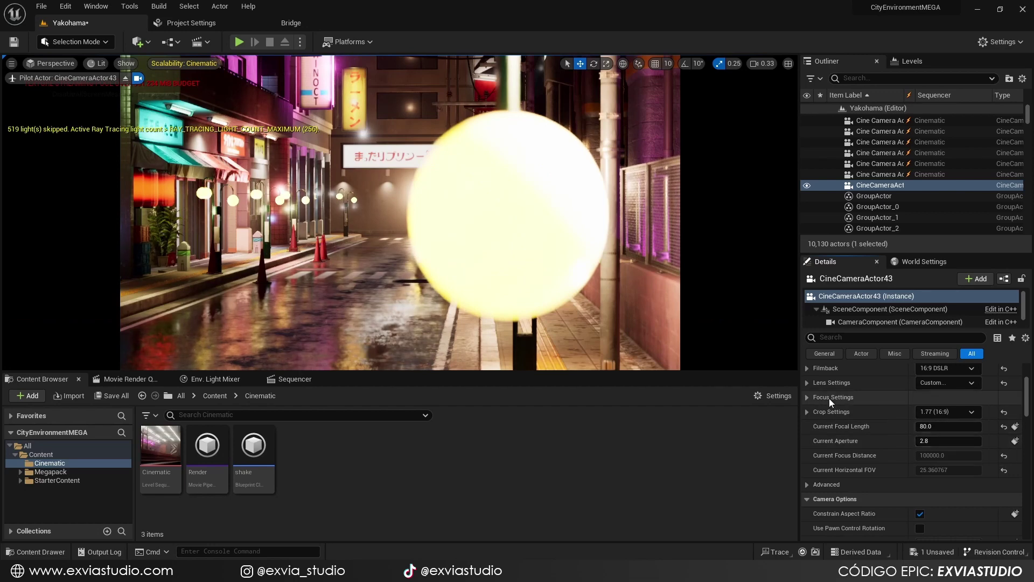
Set Manual Focus Distance on the lamp sphere and turn the camera toward the neon signs.
left_click(808, 397)
left_click(975, 426)
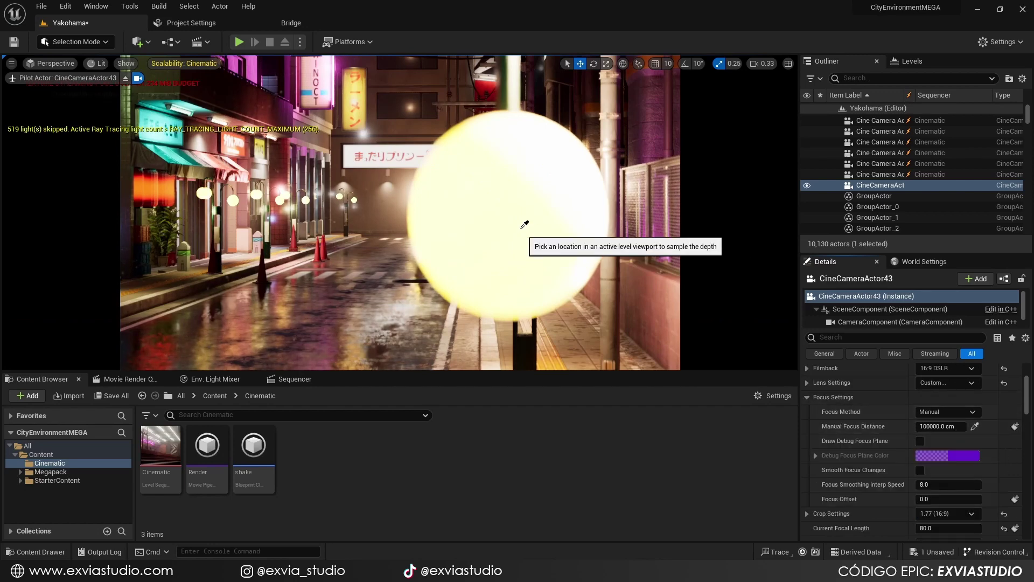
left_click(521, 226)
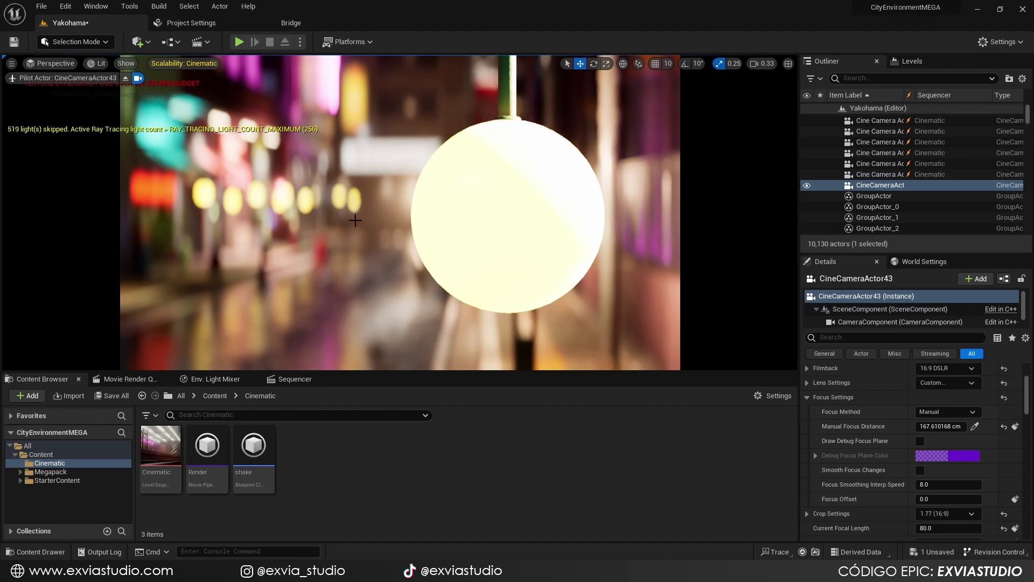
right_click_drag(396, 231, 523, 126)
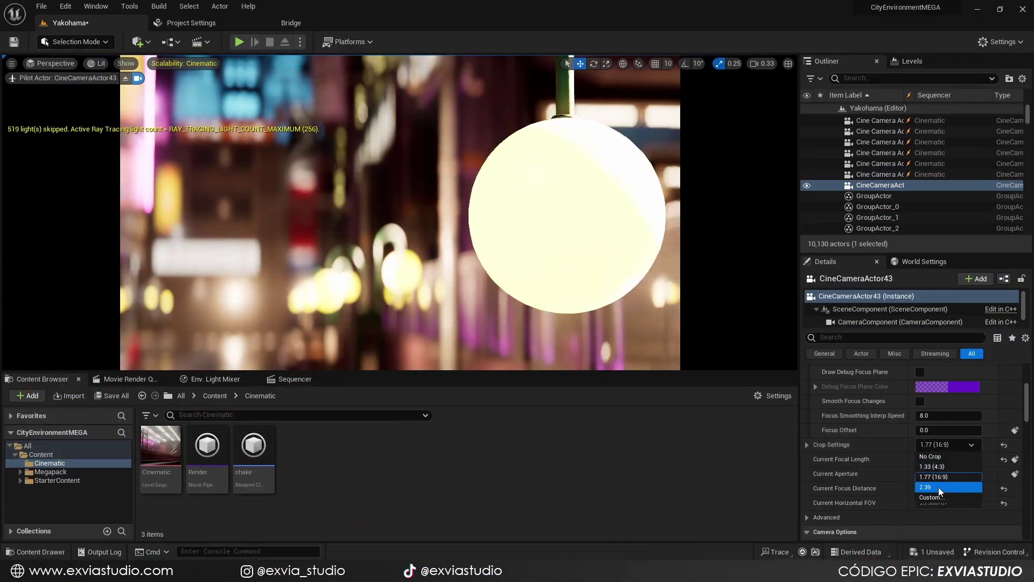
Apply a 2.39 crop and the 16:9 DSLR filmback, then edit the focal length range.
left_click(938, 487)
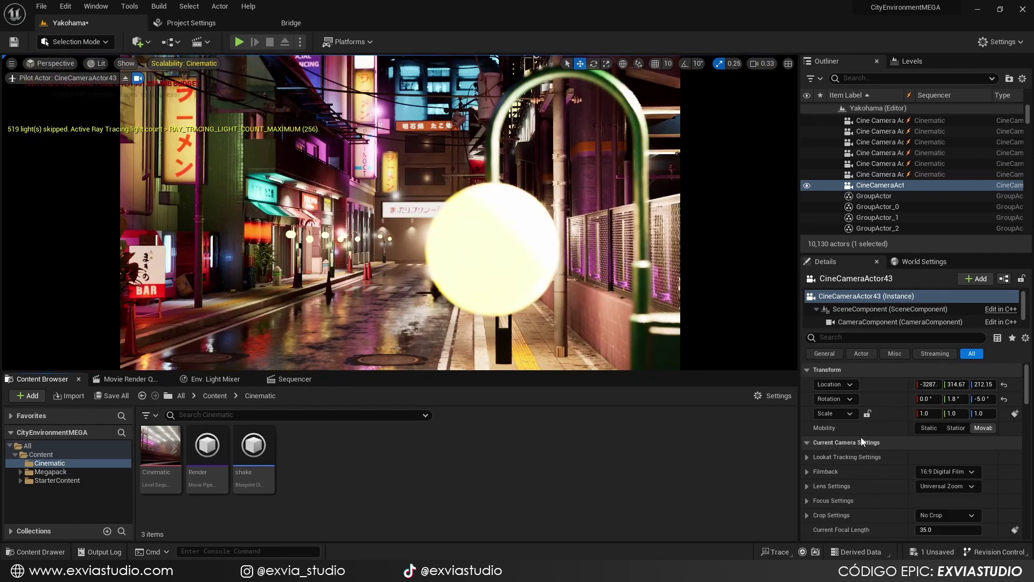
scroll(862, 437, "down", 2)
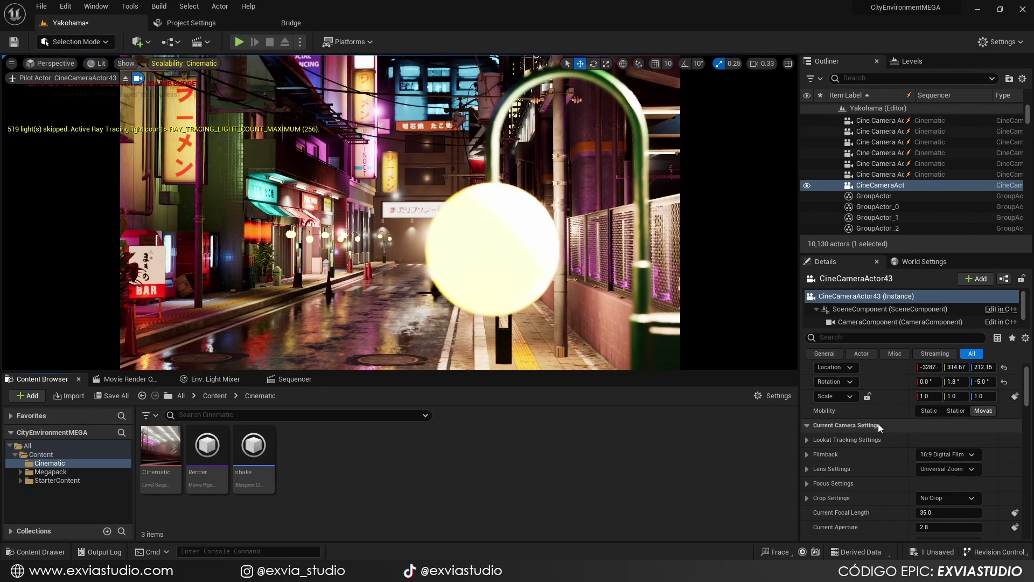
left_click(935, 437)
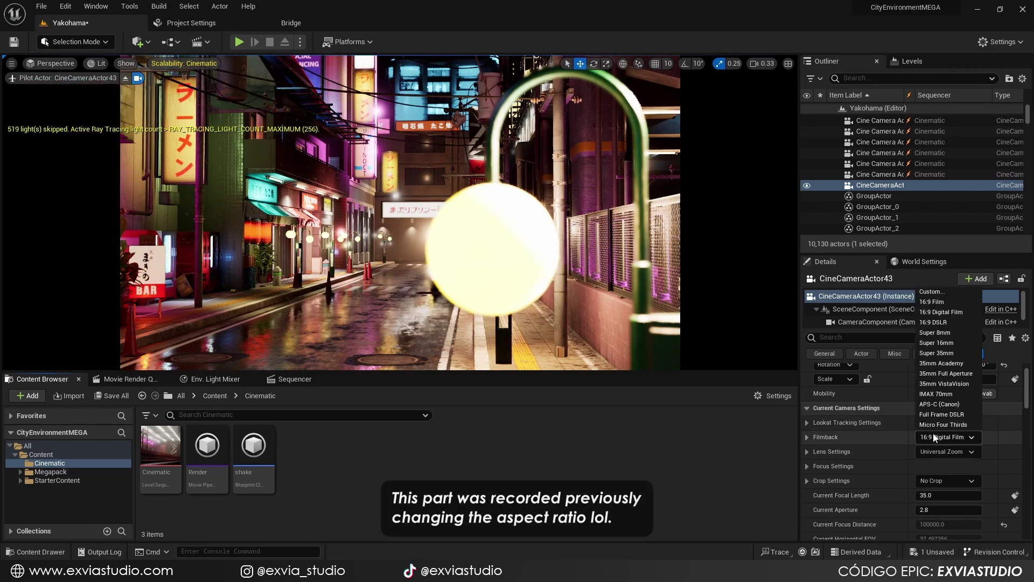
left_click(962, 322)
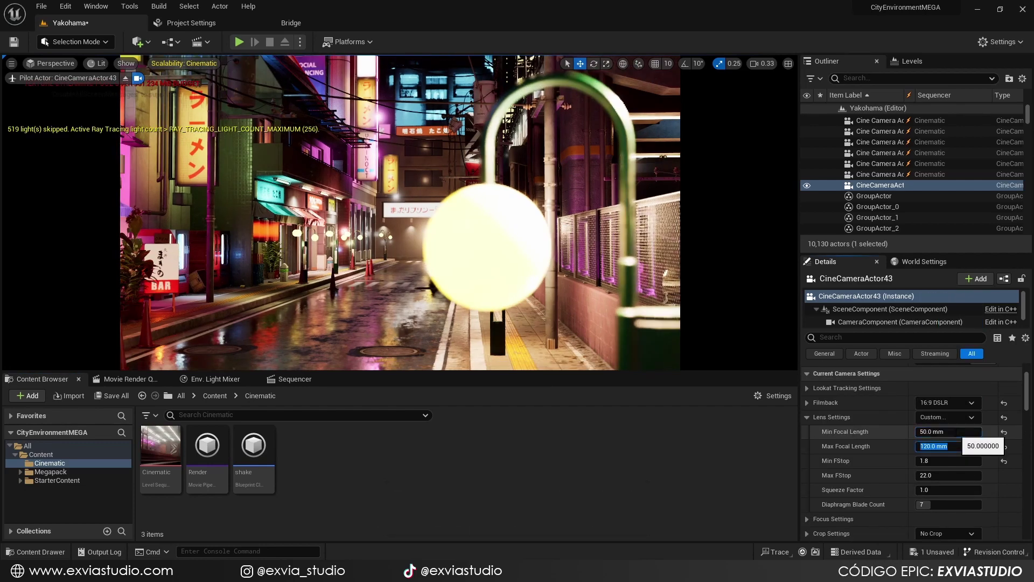
scroll(922, 477, "down", 6)
mouse_move(922, 445)
left_mouse_down()
mouse_move(965, 445)
mouse_move(922, 444)
left_mouse_up()
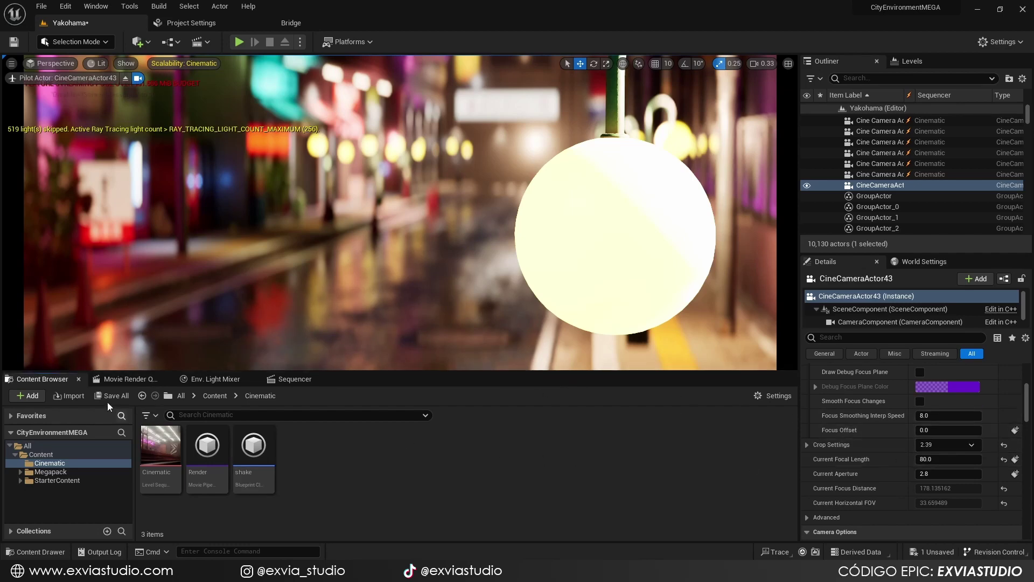
Replace the old Movie Render Queue job with a new Cinematic job and open its Unsaved Config.
left_click(133, 380)
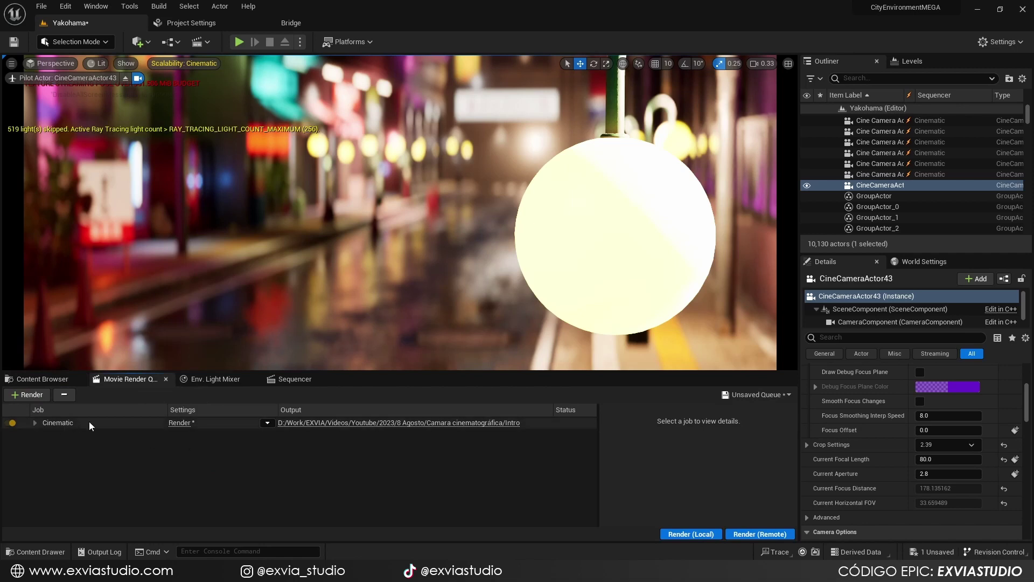
key("Delete")
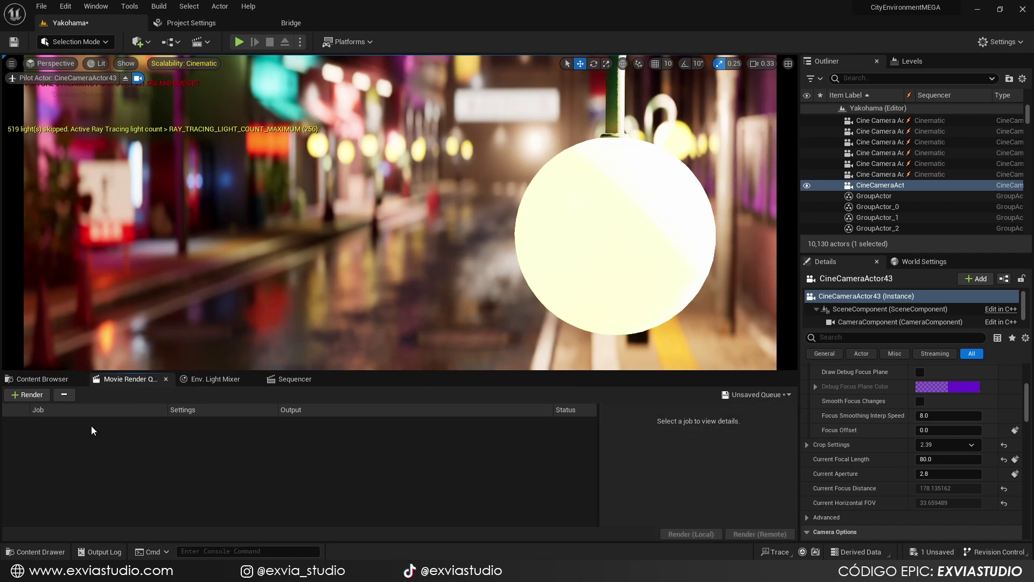
left_click(30, 395)
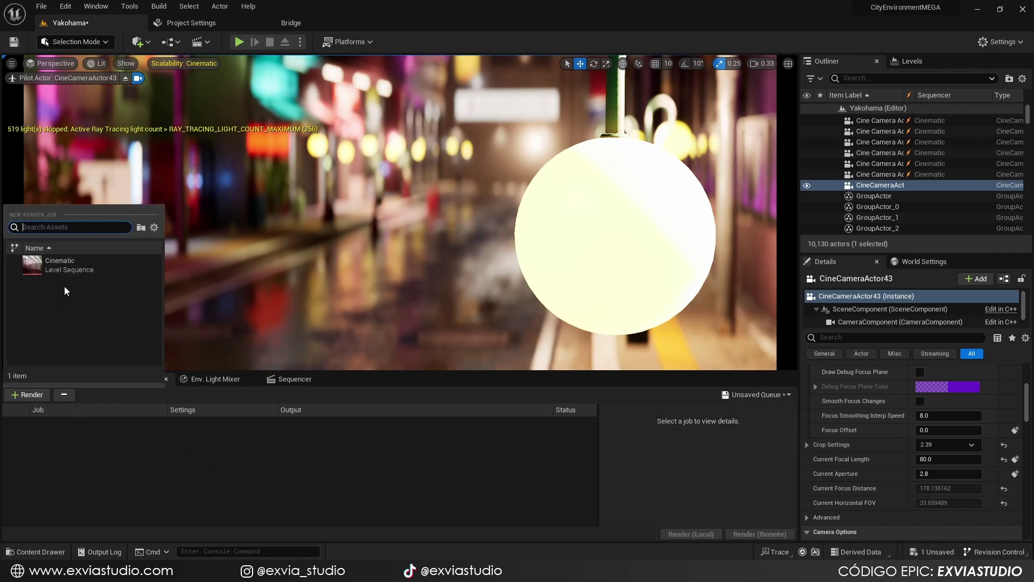
left_click(61, 265)
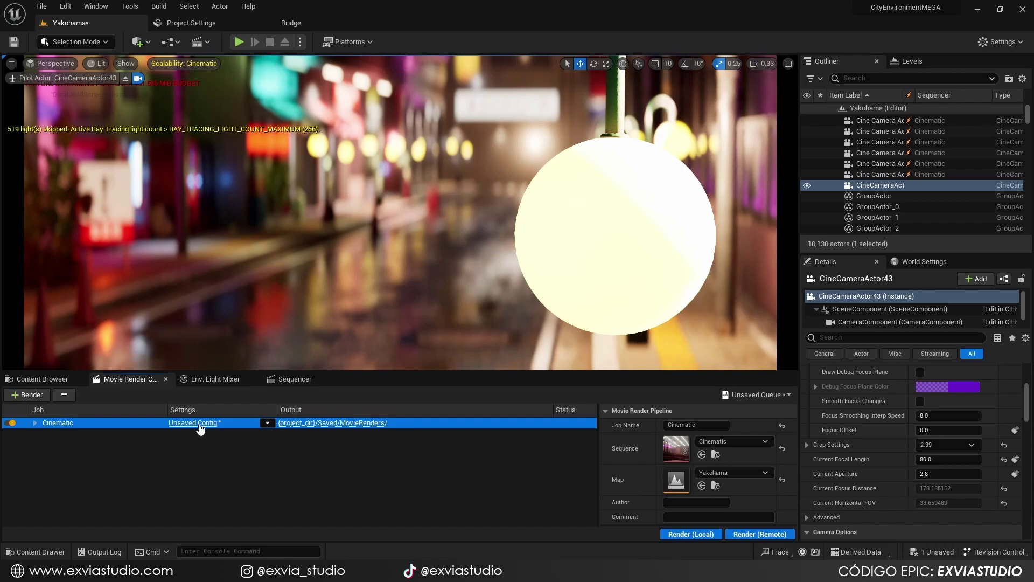
left_click(194, 423)
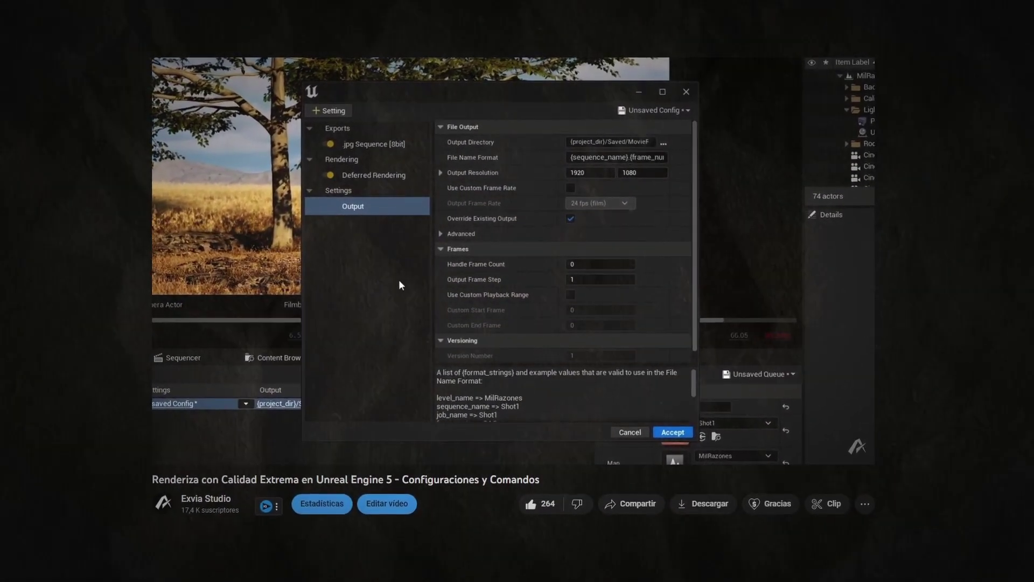
Show the YouTube video 'Renderiza con Calidad Extrema en Unreal Engine 5 - Configuraciones y Comandos'.
left_click(379, 145)
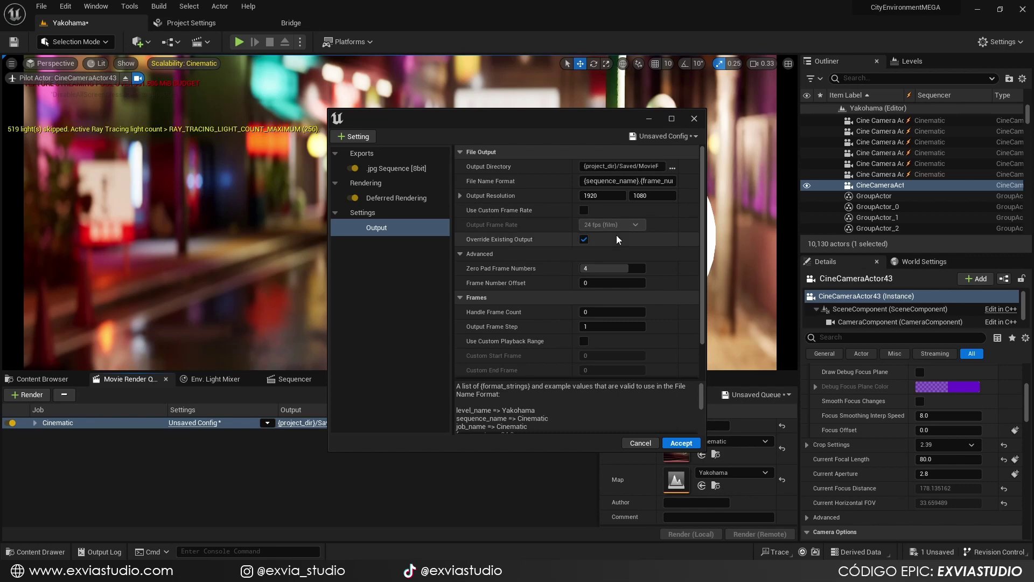
Enable a custom 24 fps frame rate, set output to 1920 × 803 and accept.
left_click(584, 209)
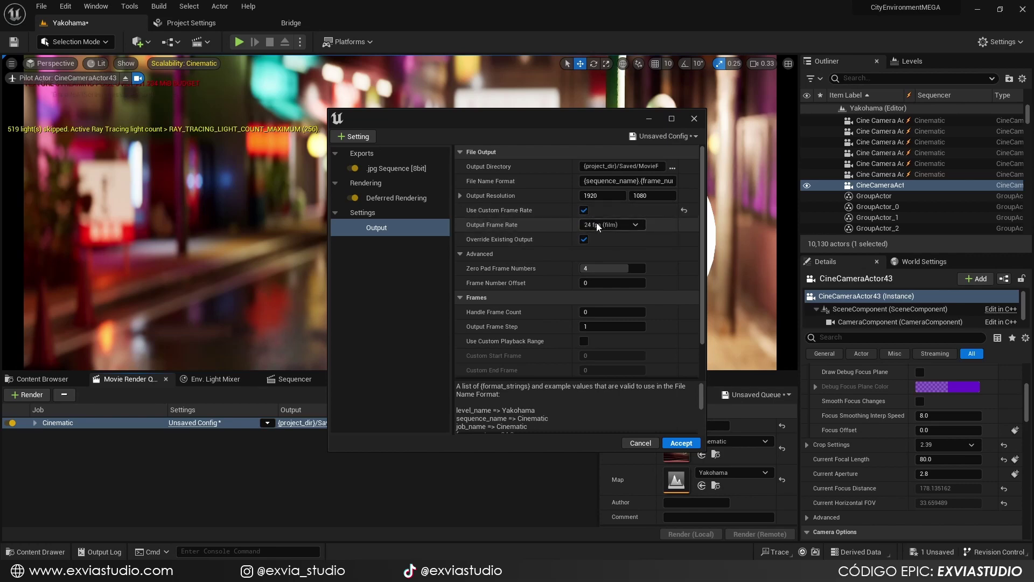
left_click(672, 444)
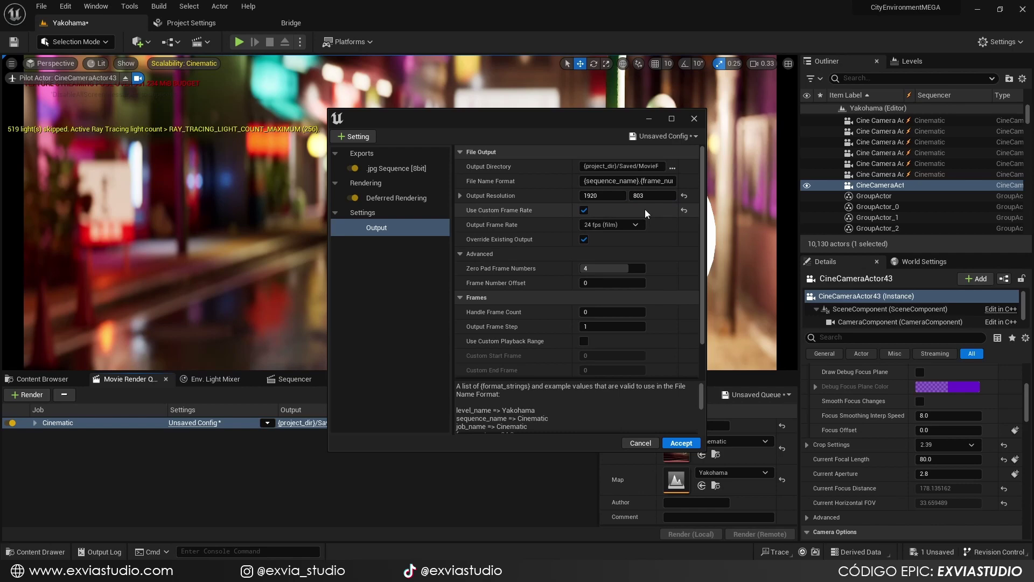
left_click(676, 444)
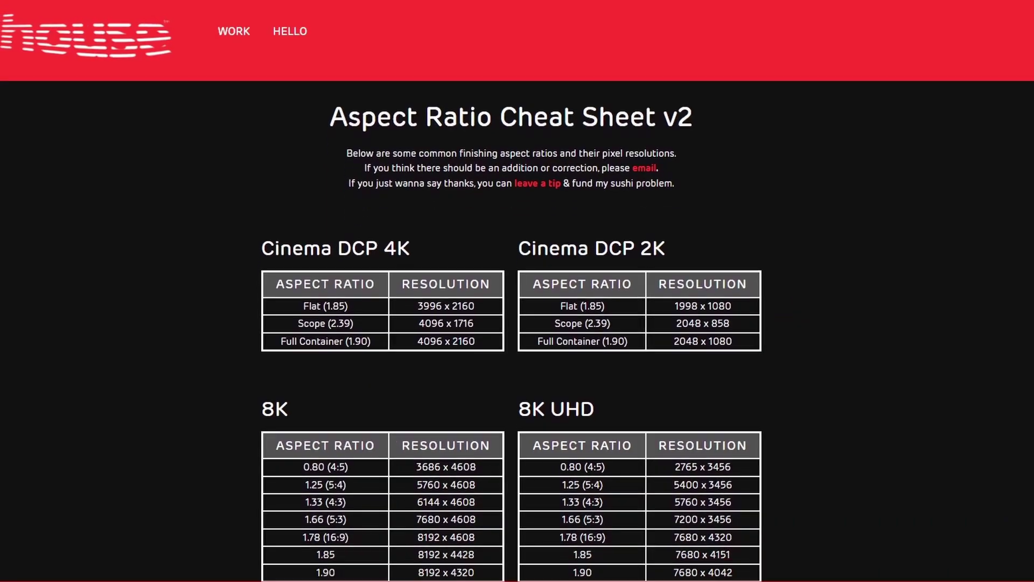
Scroll the Firehouse cheat sheet to the 2.39 rows in the 2K and 1080p tables.
scroll(517, 324, "down", 4)
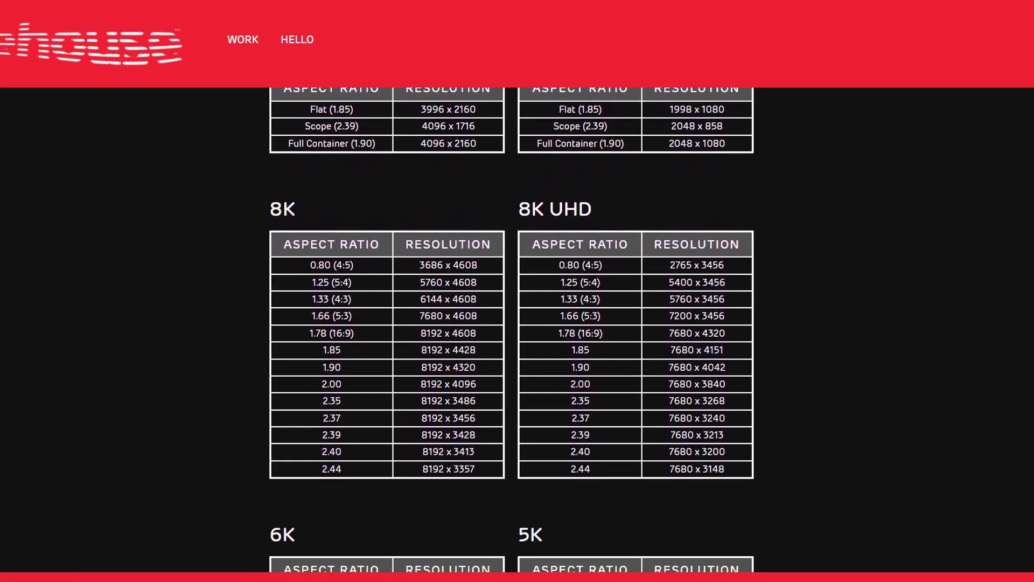
scroll(518, 324, "down", 4)
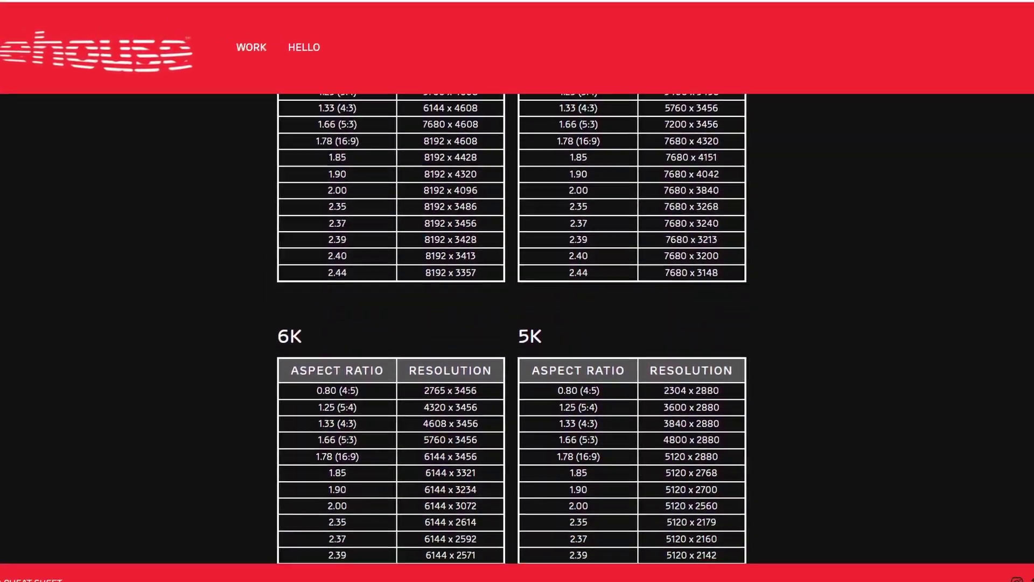
scroll(517, 323, "down", 4)
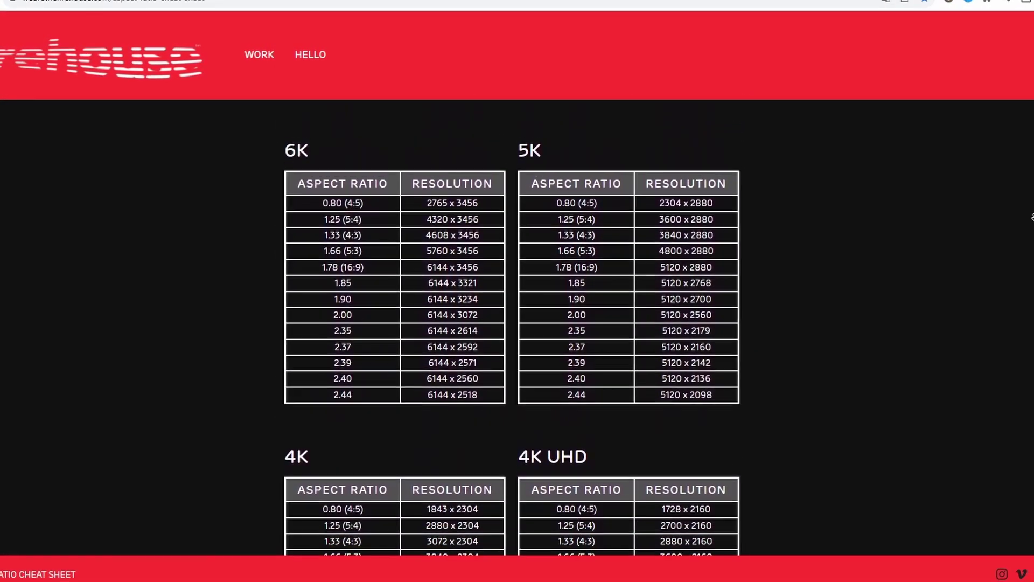
scroll(565, 484, "down", 8)
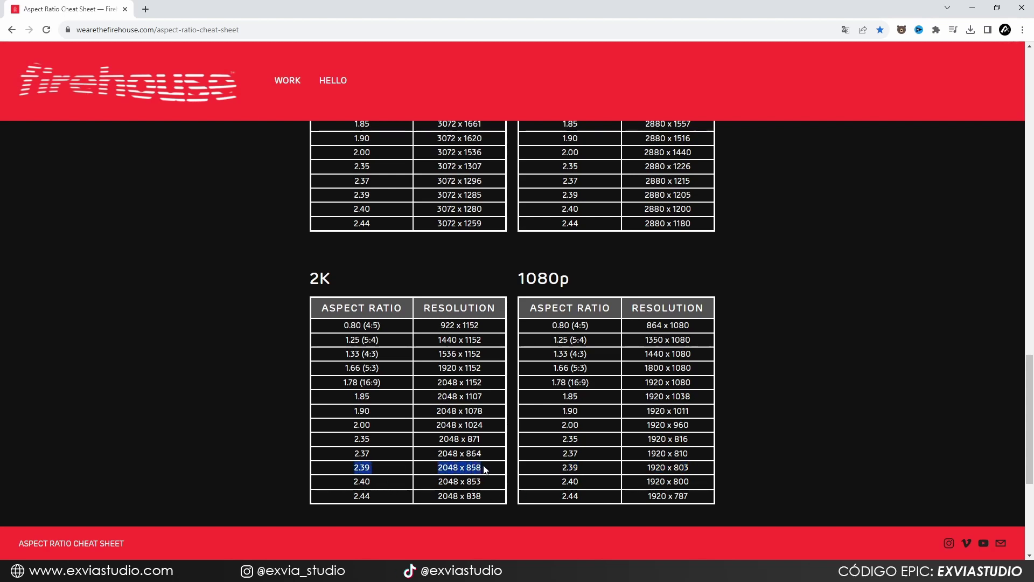
scroll(563, 412, "up", 2)
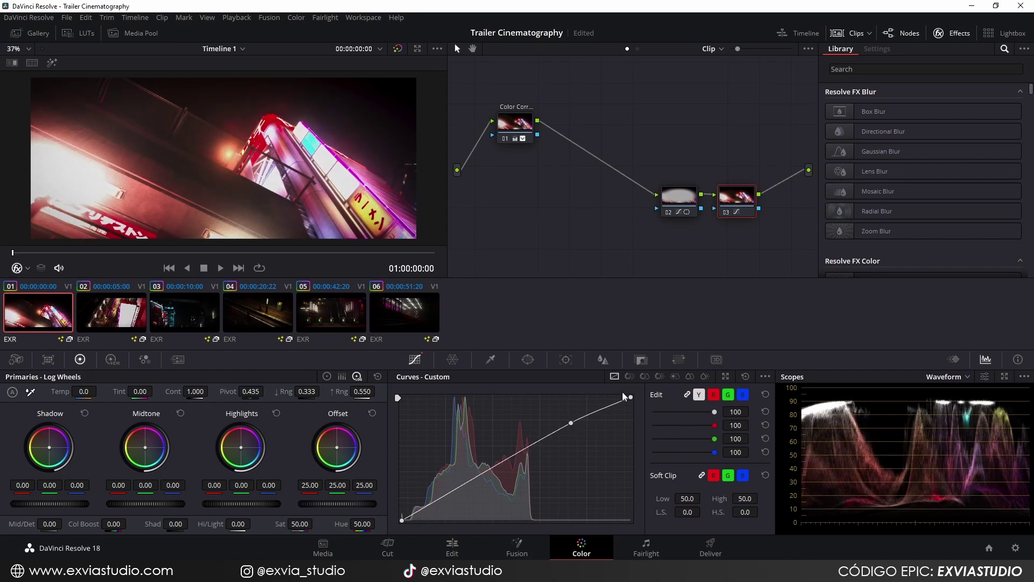
Lower a custom curve point to darken the neon sign clip.
left_click_drag(528, 446, 529, 455)
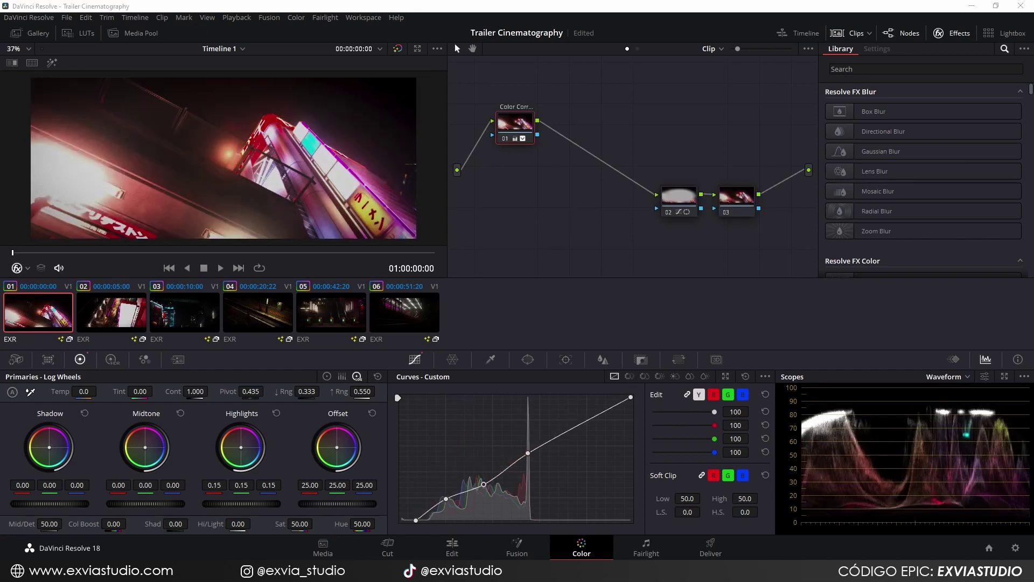
Add a serial node after node 01 and lower the curve's top to darken highlights.
key("alt+s")
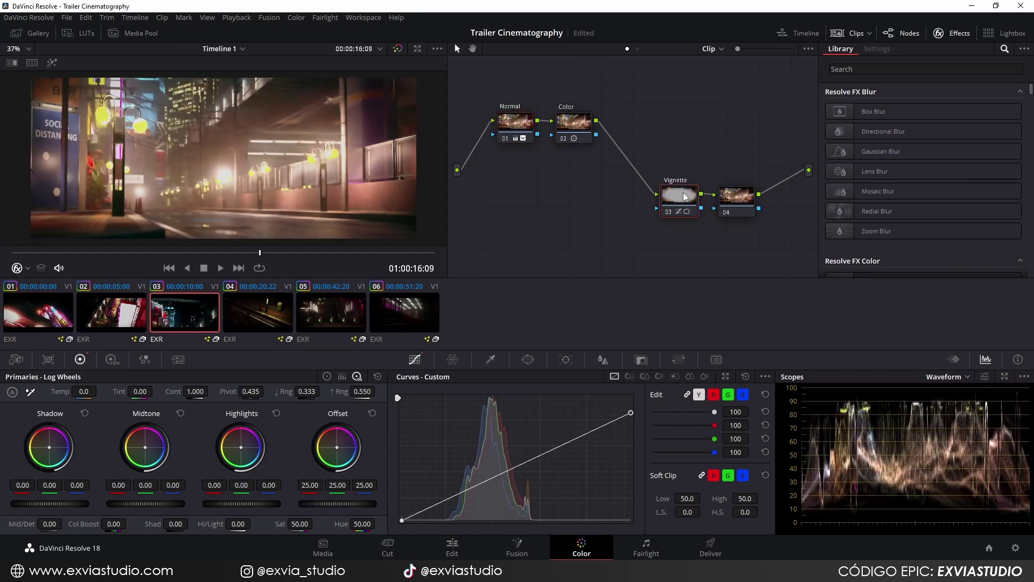
left_click_drag(631, 397, 632, 431)
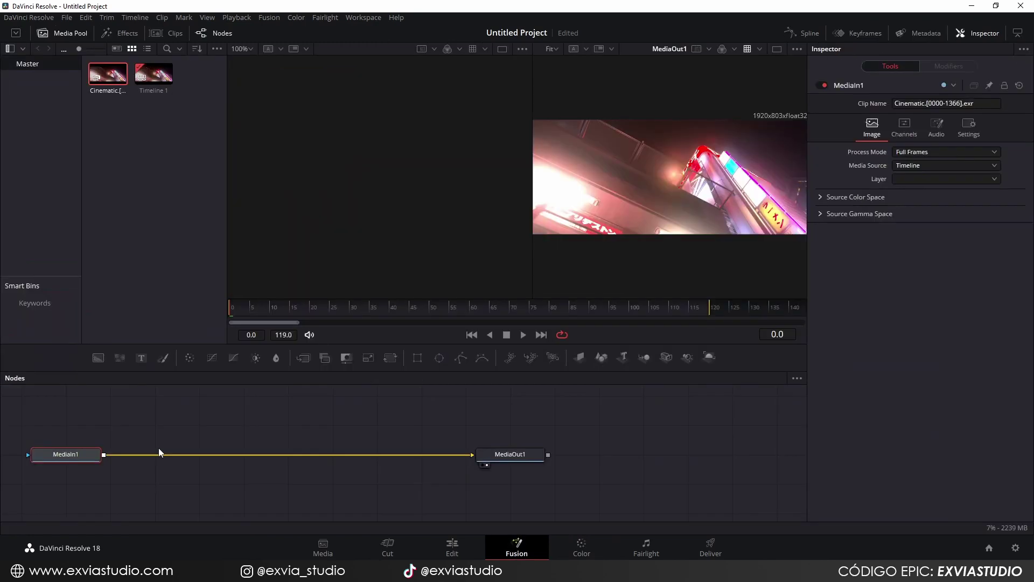
Add a Film Grain node after MediaIn1 and connect FilmGrain1's output to MediaOut1.
key("shift+space")
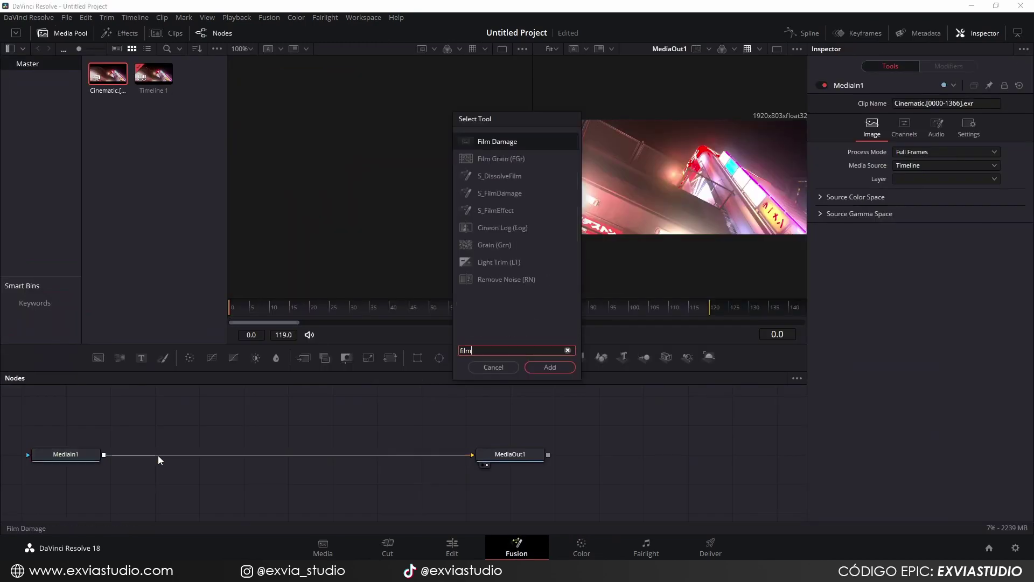
key("Return")
left_click_drag(210, 456, 473, 455)
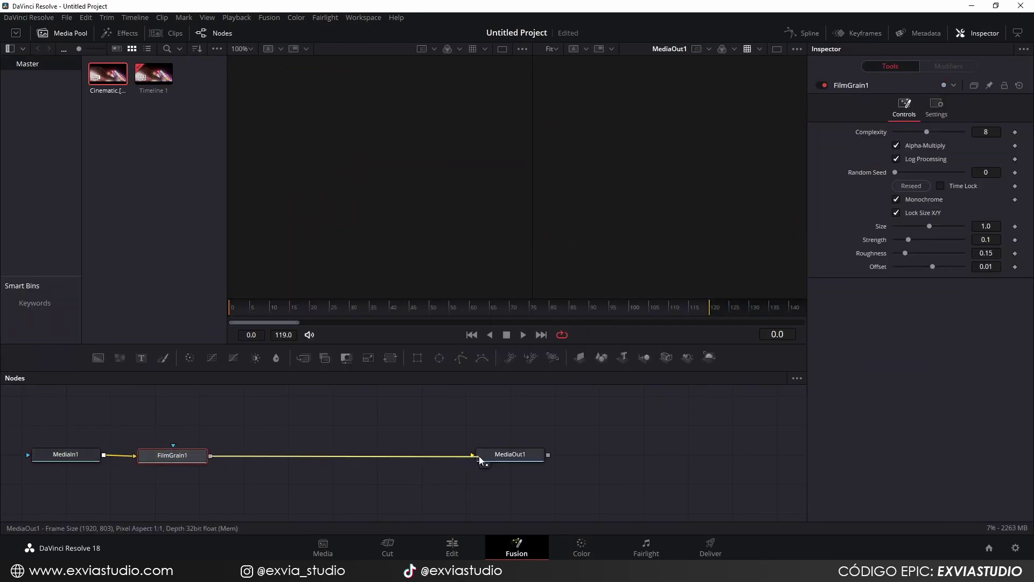
scroll(571, 230, "up", 5)
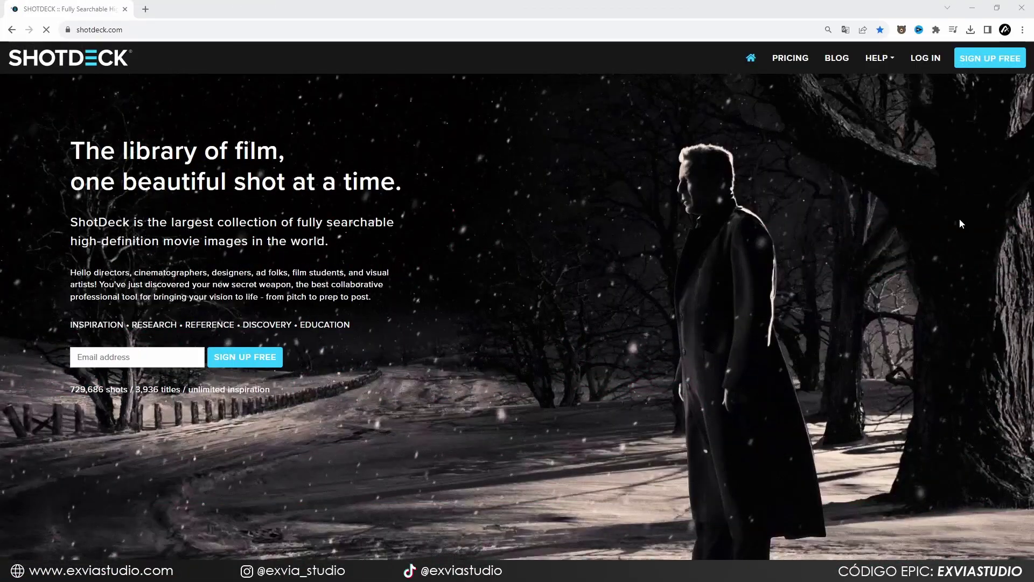
Scroll the ShotDeck homepage down to the Meticulous Tagging section.
scroll(960, 220, "down", 5)
scroll(961, 221, "down", 12)
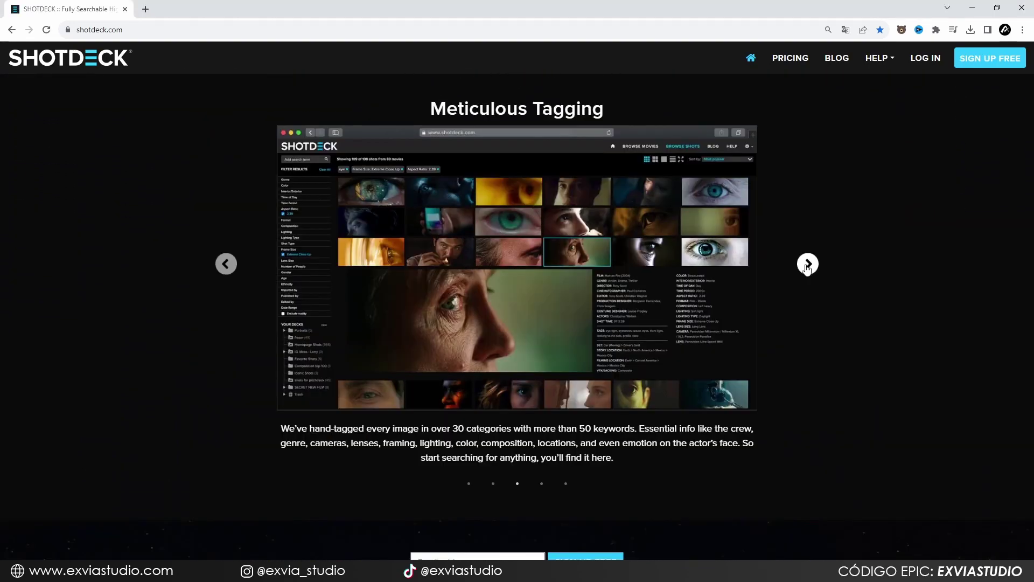
Cycle the ShotDeck carousel through Built By Filmmakers and Easy Streaming Access, then scroll down.
left_click(808, 264)
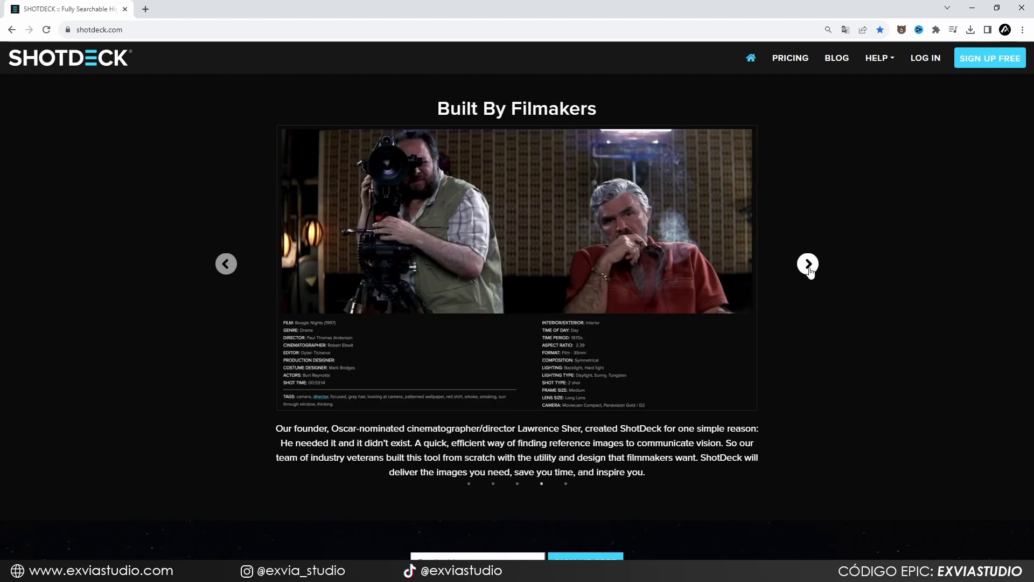
left_click(808, 264)
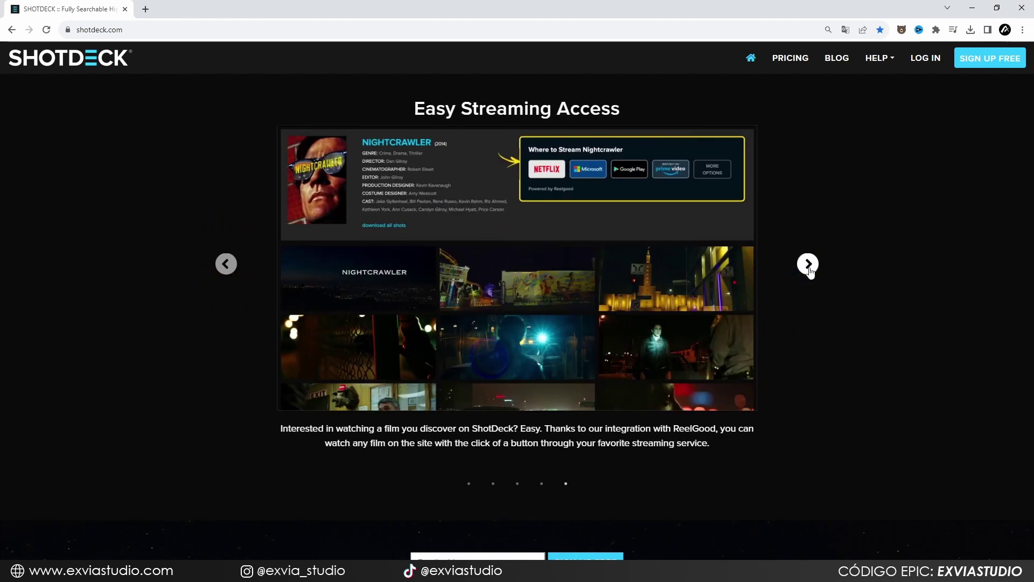
left_click(809, 264)
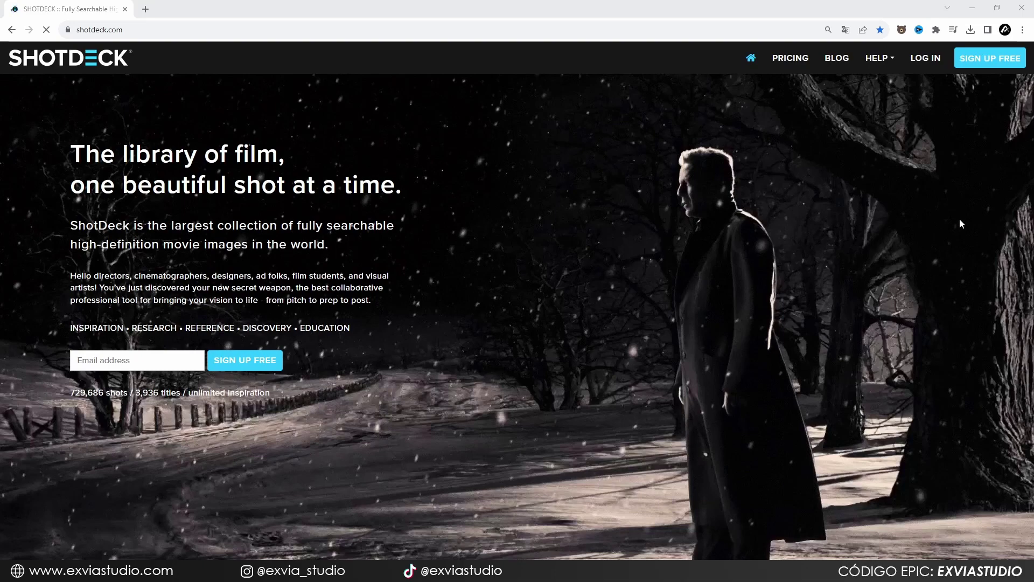
scroll(959, 219, "down", 7)
scroll(960, 222, "down", 8)
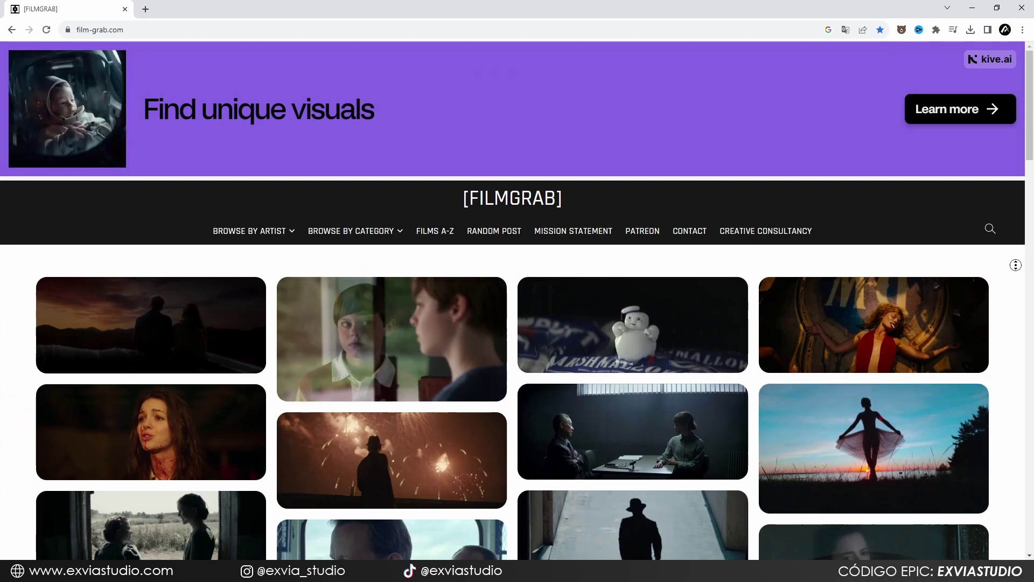
Scroll down through the FILMGRAB grid of film stills.
scroll(1016, 265, "down", 3)
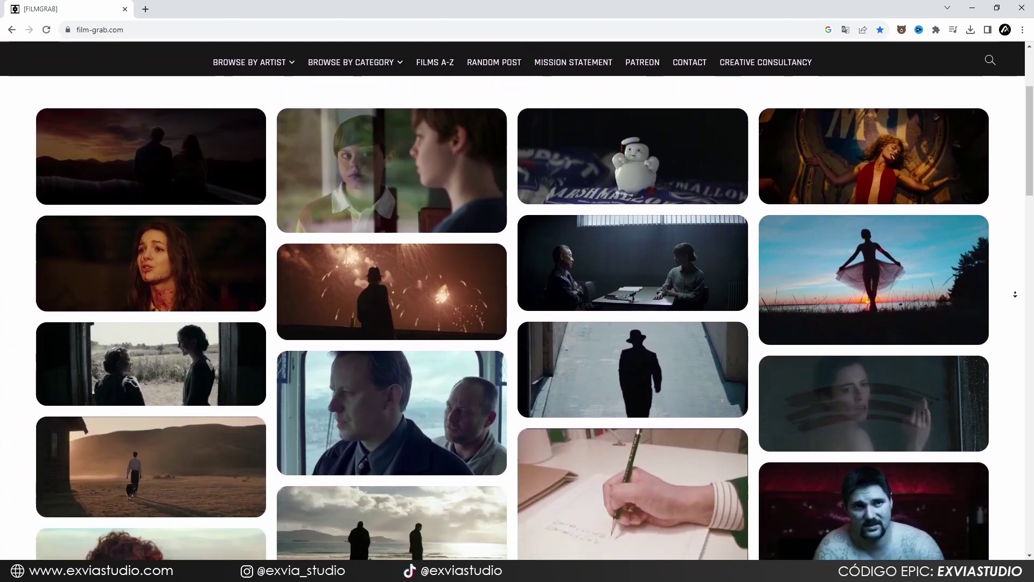
scroll(1015, 294, "down", 5)
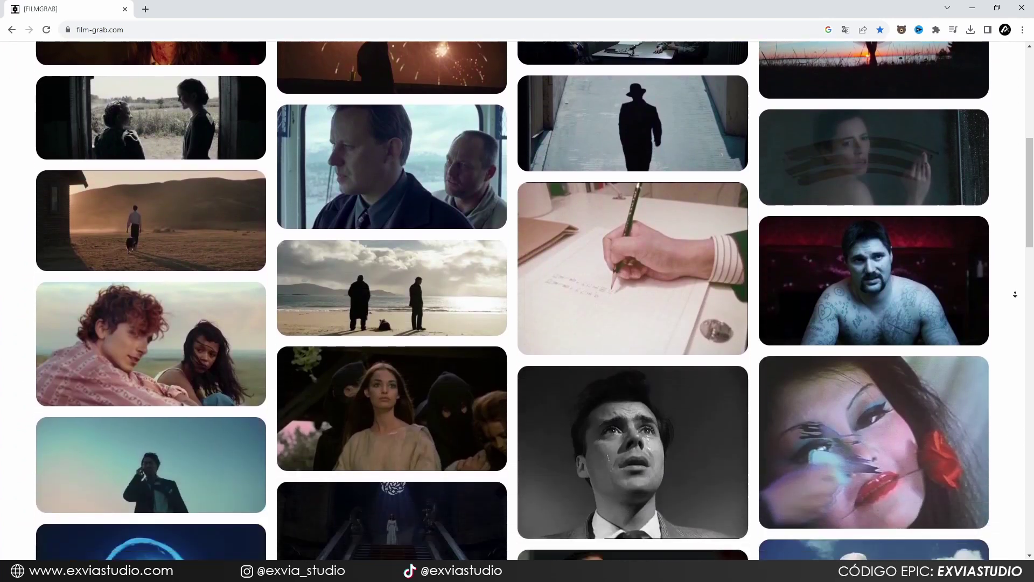
scroll(1015, 295, "down", 5)
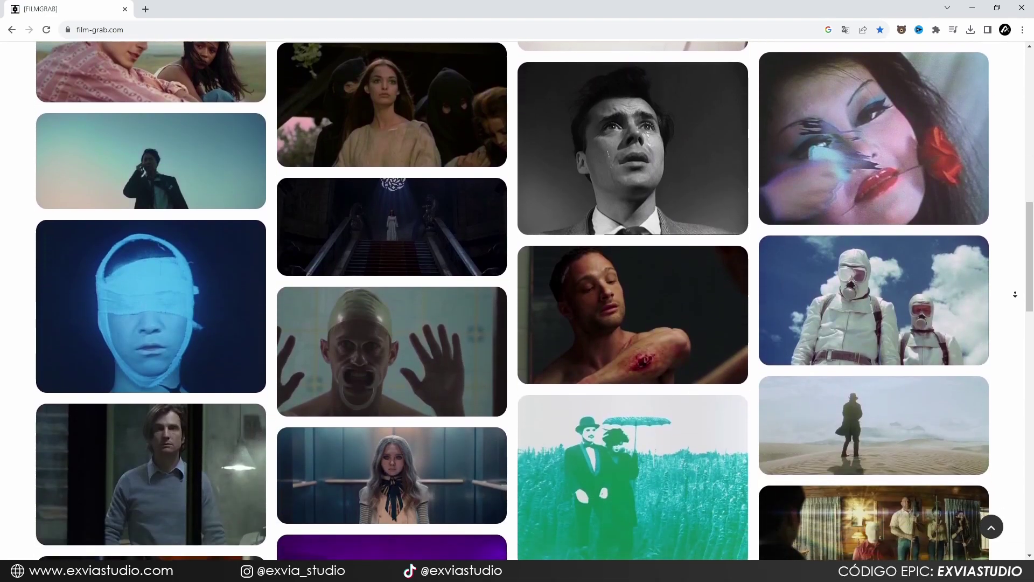
Return to the page top and bring up the Directors A-Z list.
key("Home")
mouse_move(291, 260)
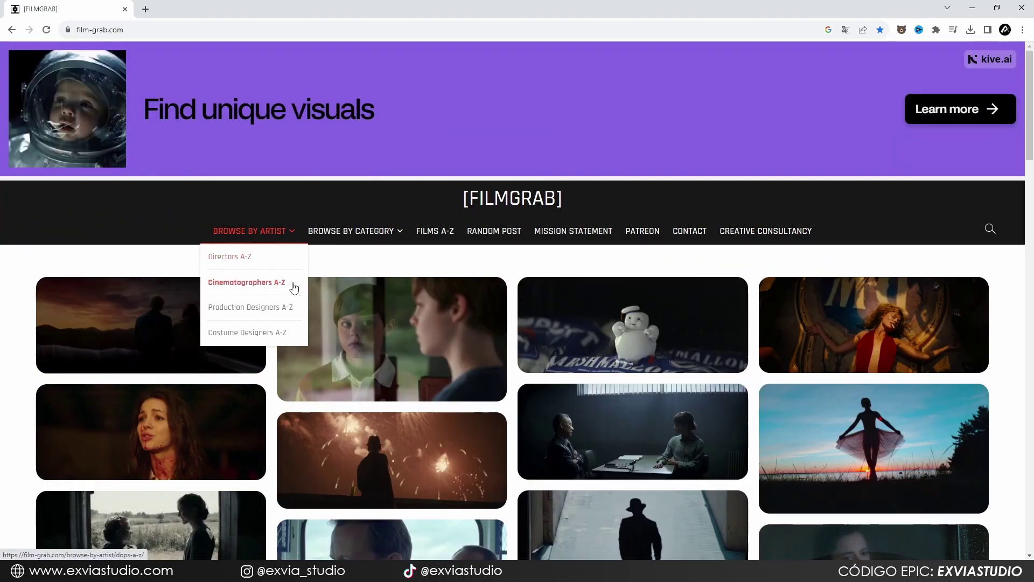
mouse_move(399, 243)
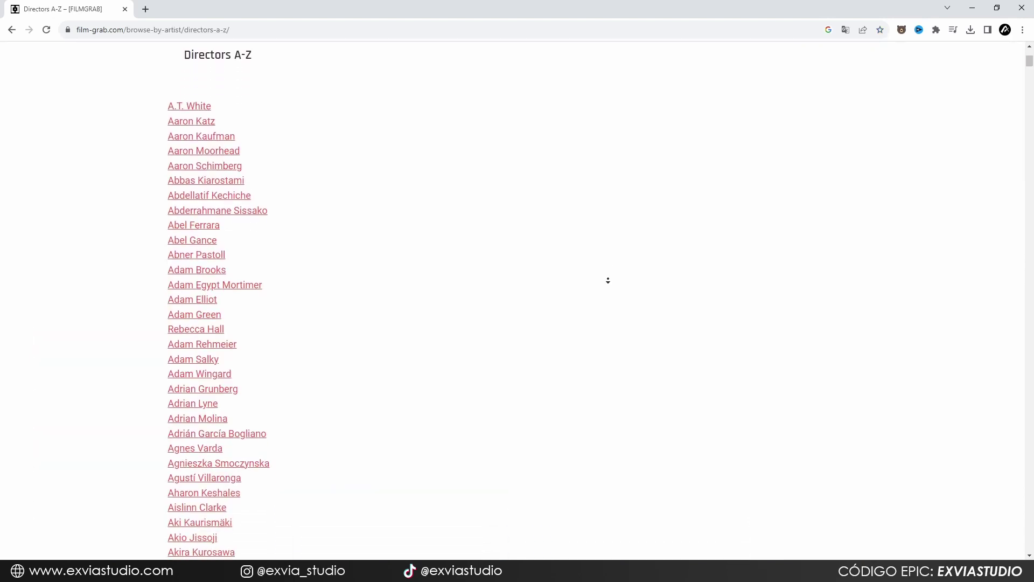
scroll(608, 280, "down", 1)
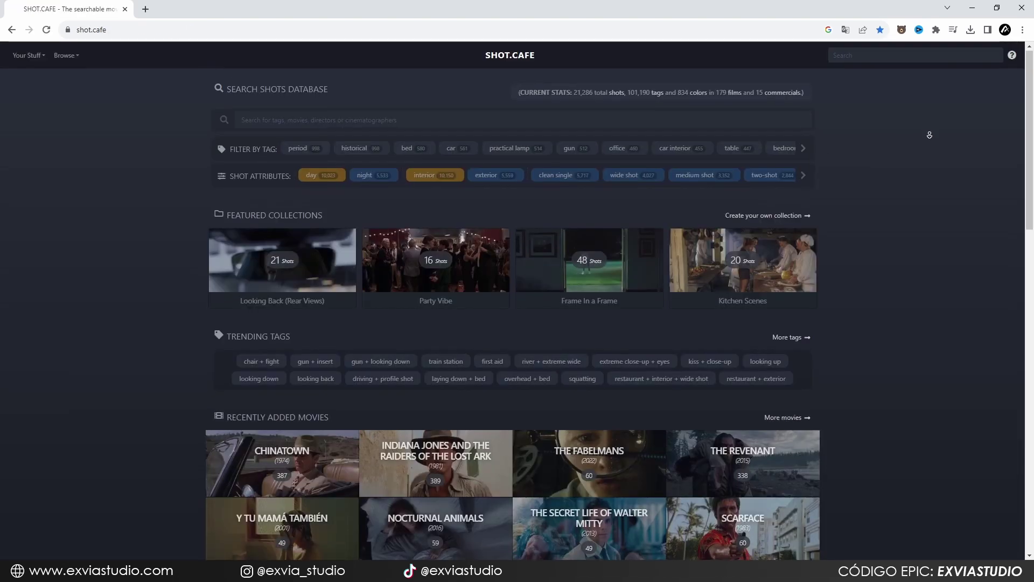
Filter SHOT.CAFE shots by interior, practical lamp and couch tags, then scroll the 56 results.
scroll(929, 140, "down", 3)
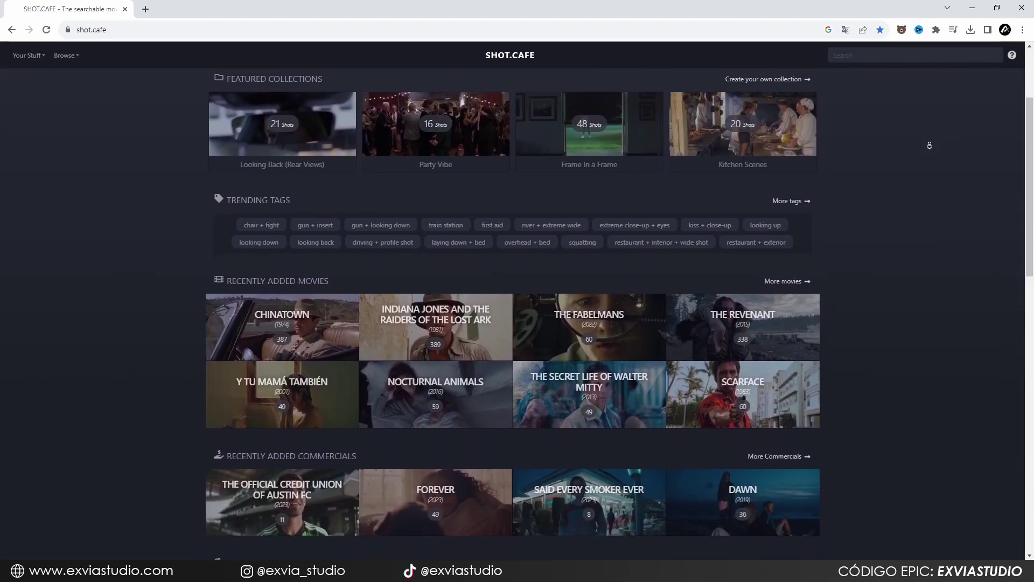
left_click(788, 104)
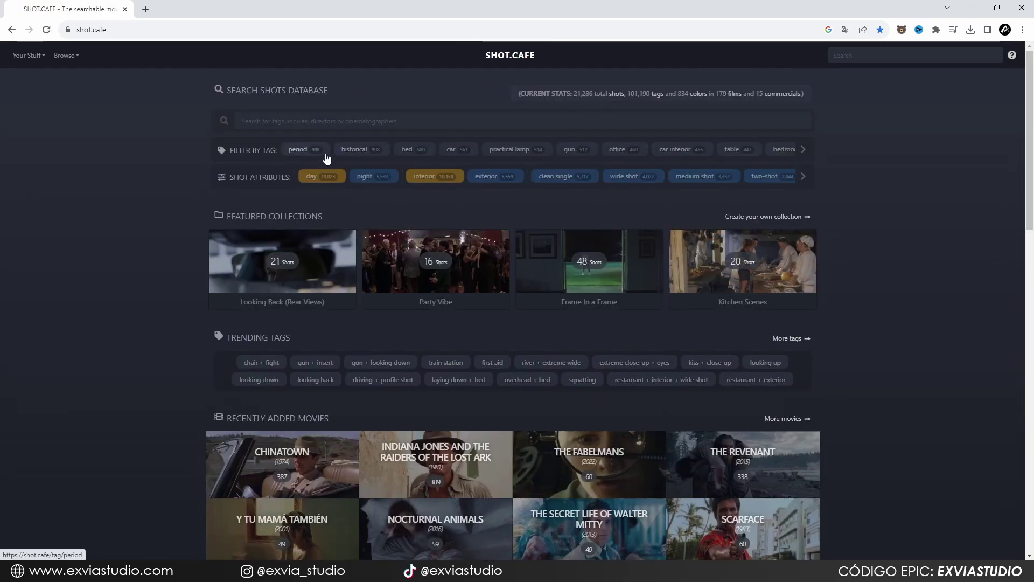
left_click(458, 155)
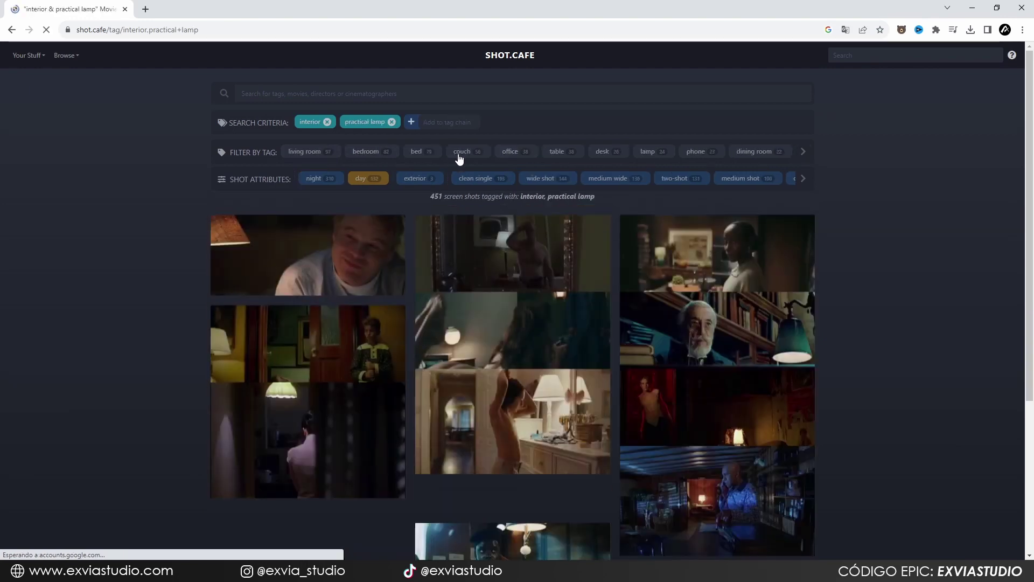
left_click(465, 153)
scroll(871, 212, "down", 10)
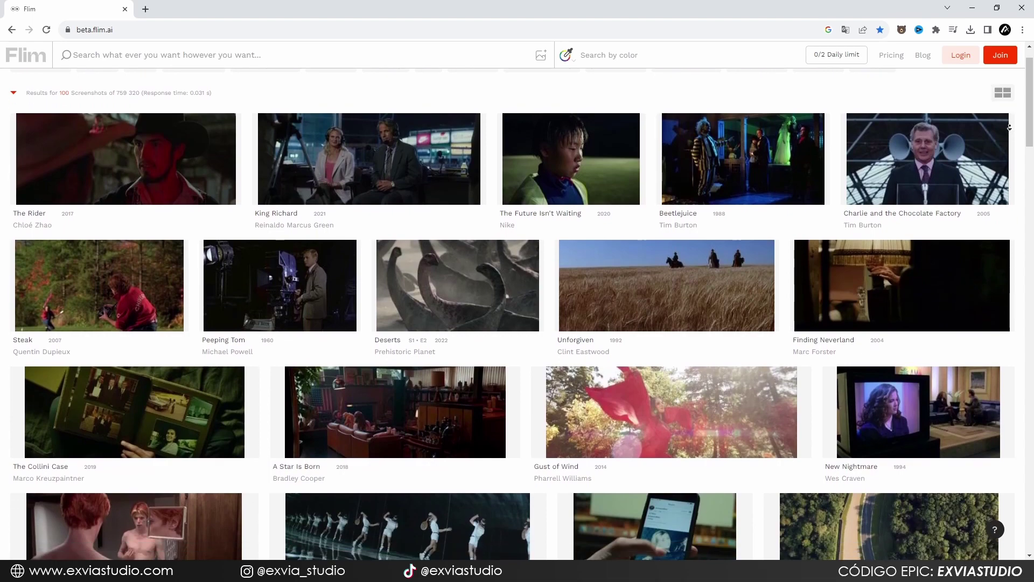
Apply the Close Up frame-size filter in Flim and show the Ratio choices, including 2.39.
scroll(1011, 129, "down", 3)
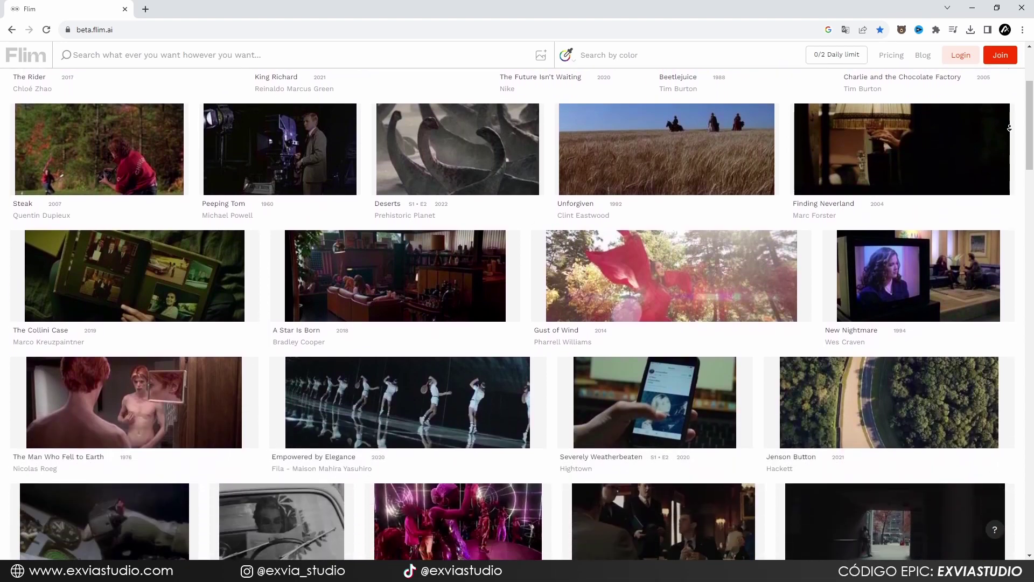
scroll(1010, 128, "down", 5)
scroll(1010, 128, "down", 4)
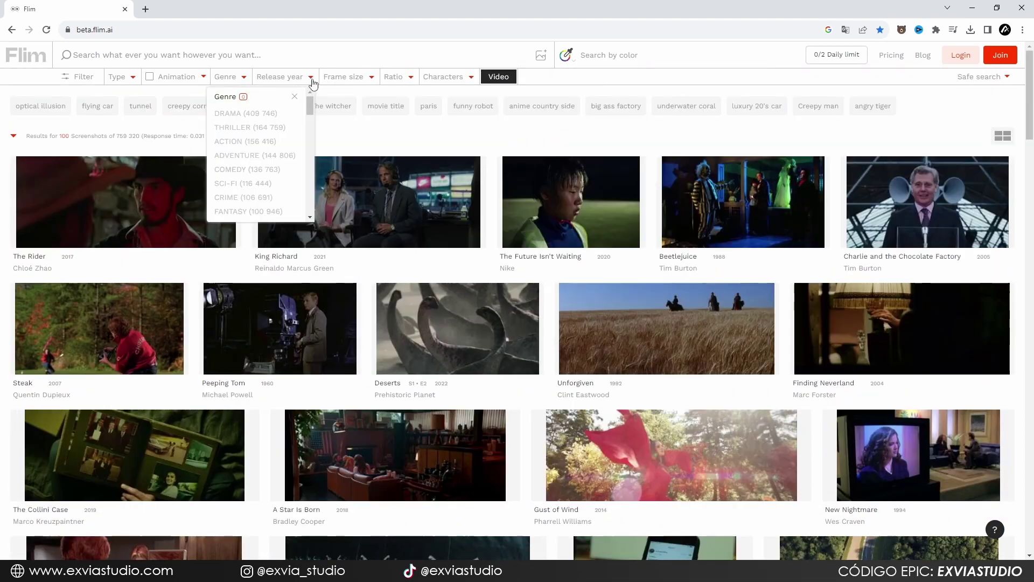
left_click(371, 79)
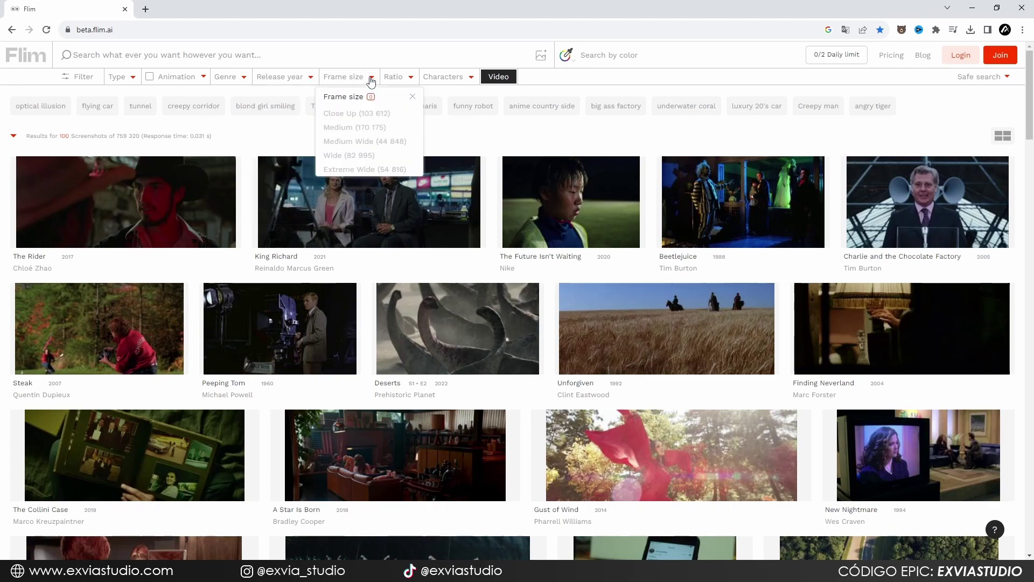
left_click(405, 77)
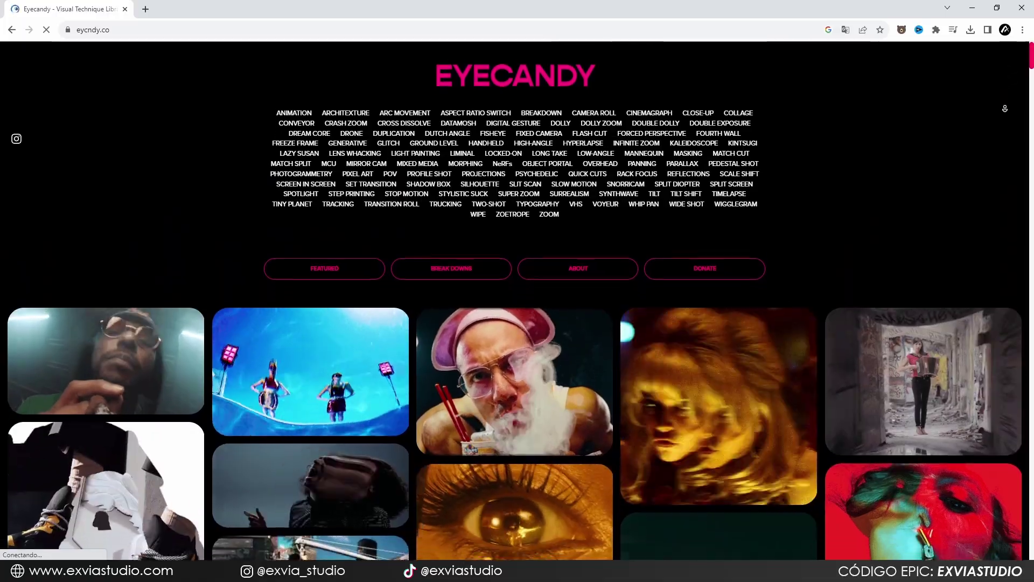
Scroll down through Eyecandy's grid of animated technique clips.
scroll(1004, 110, "down", 5)
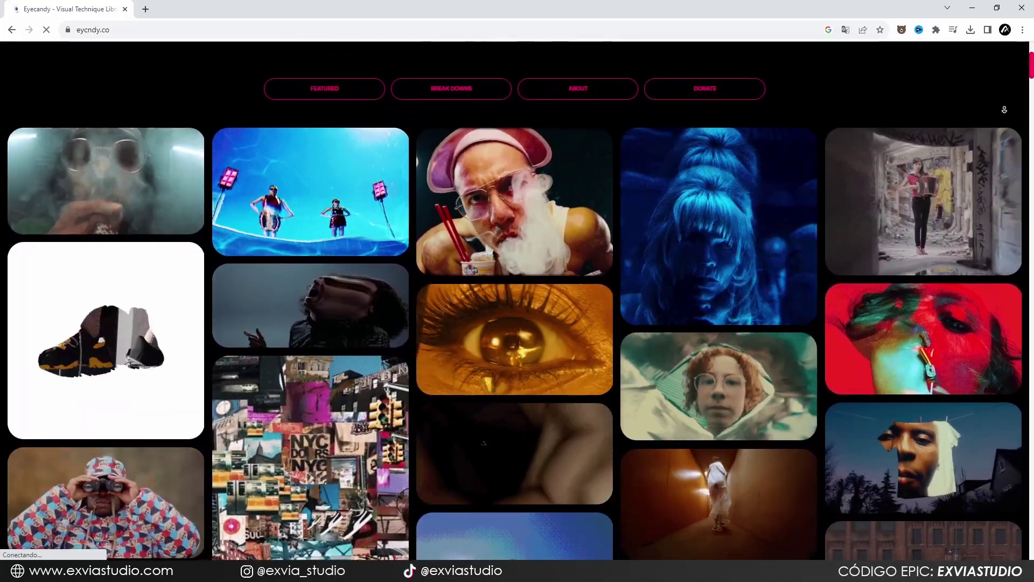
scroll(1004, 109, "down", 4)
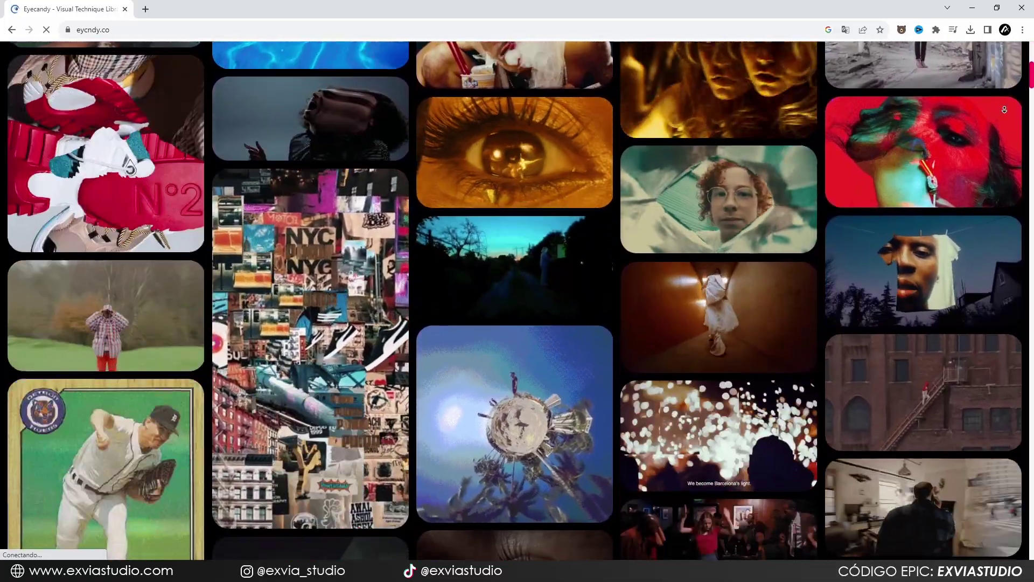
scroll(1004, 109, "down", 4)
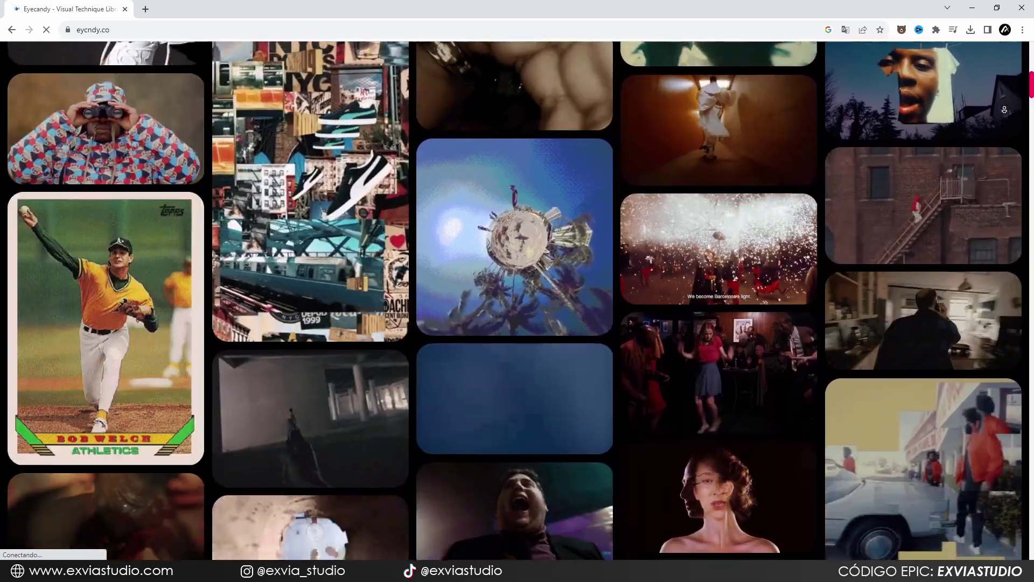
scroll(1004, 110, "down", 4)
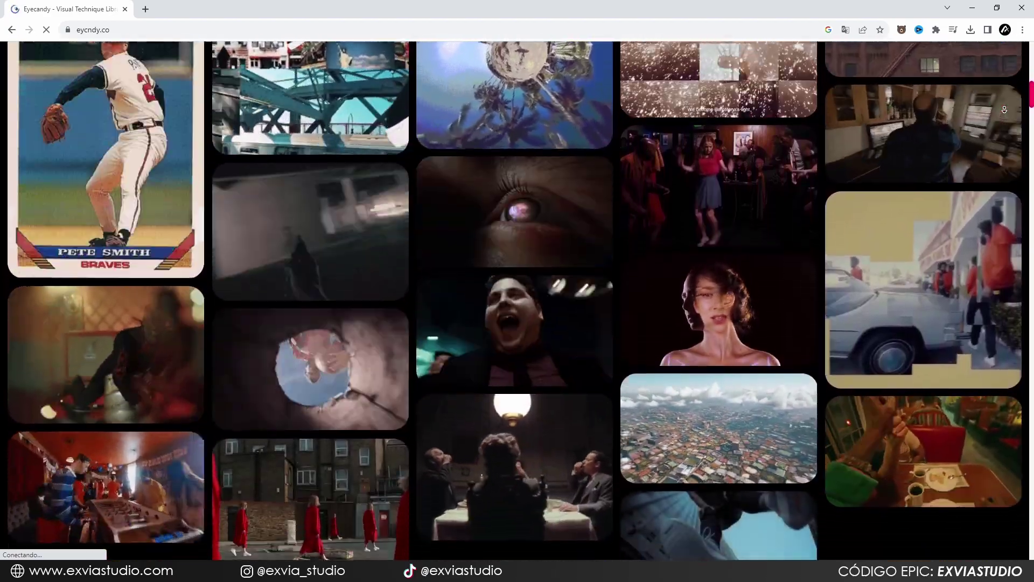
scroll(1004, 109, "down", 3)
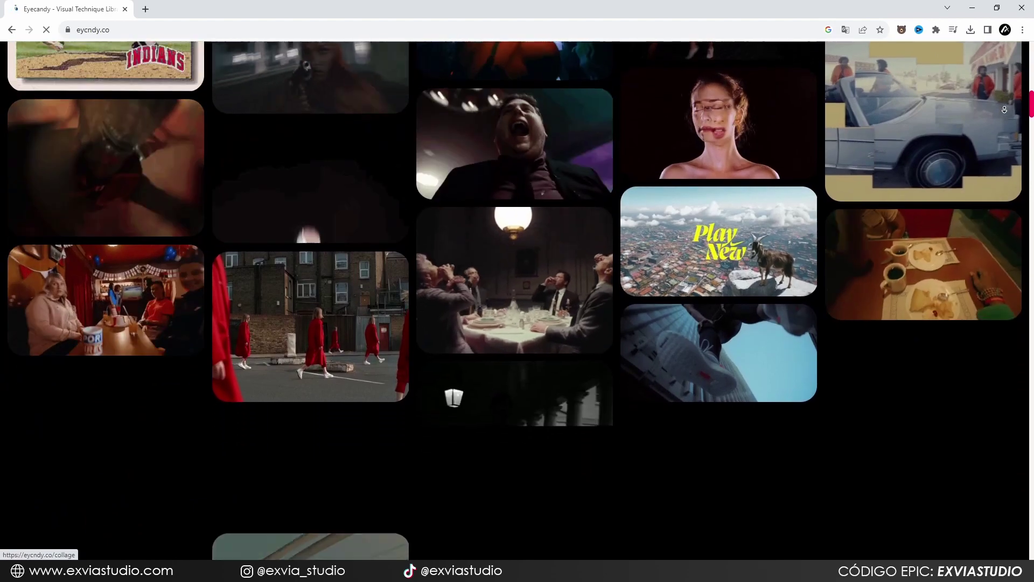